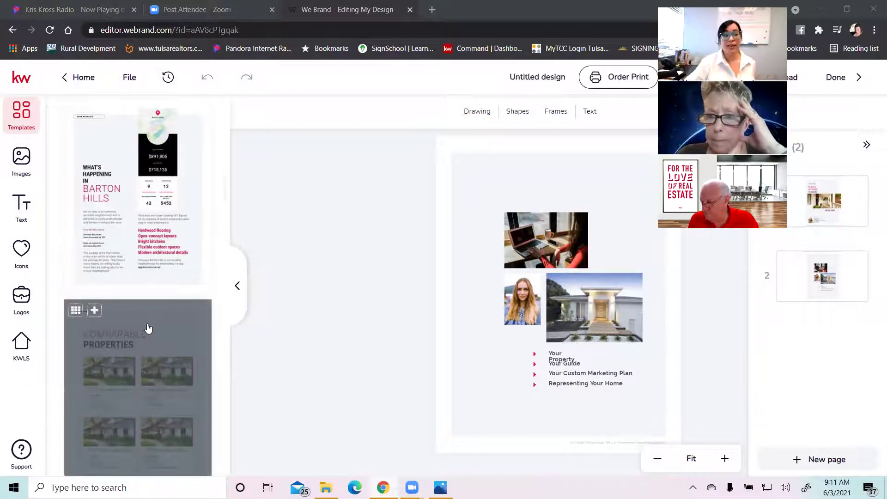
Scroll the Templates panel down to the Your Needs Come First and The Process templates.
{"action": "scroll", "coordinate": [148, 328], "scroll_direction": "down", "scroll_amount": 3}
{"action": "scroll", "coordinate": [147, 328], "scroll_direction": "down", "scroll_amount": 2}
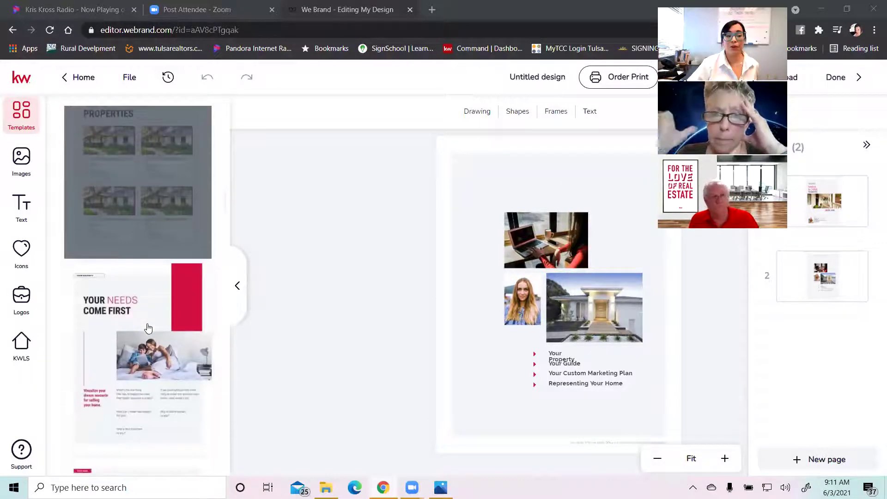
{"action": "scroll", "coordinate": [148, 328], "scroll_direction": "down", "scroll_amount": 2}
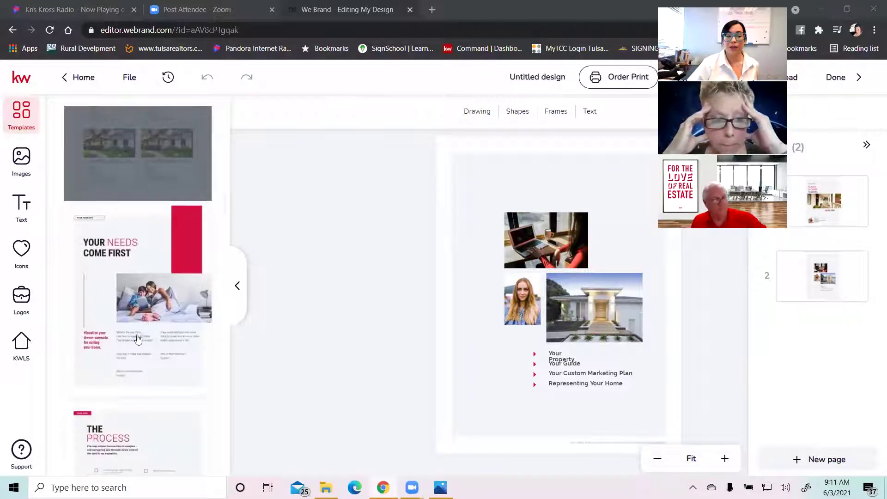
Add Your Needs Come First as page 3, then open page 3's options and browse more templates.
{"action": "left_click", "coordinate": [95, 220]}
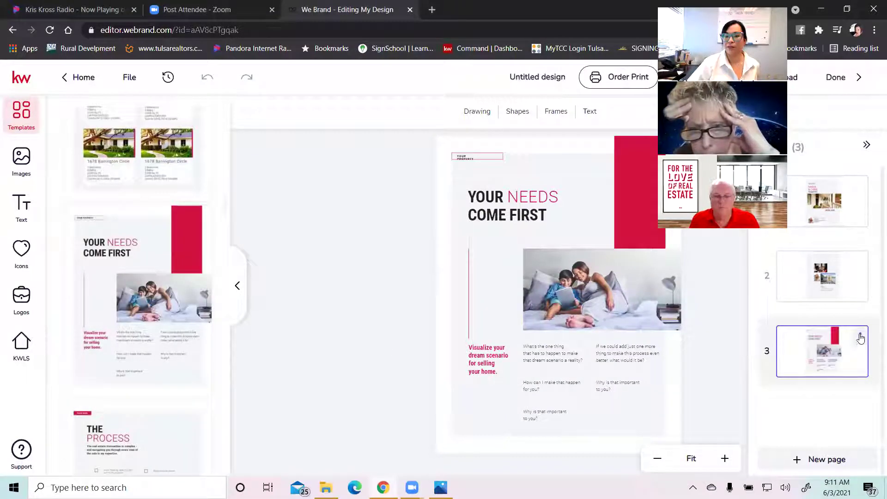
{"action": "left_click", "coordinate": [860, 338]}
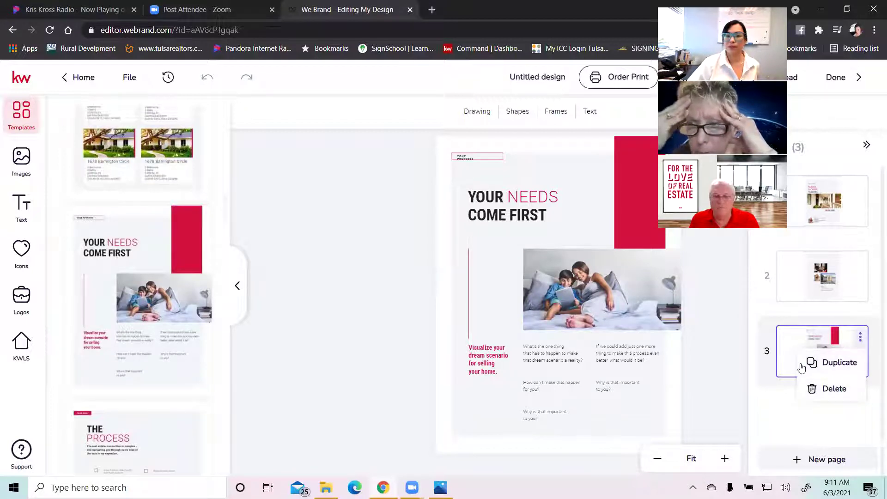
{"action": "mouse_move", "coordinate": [103, 340]}
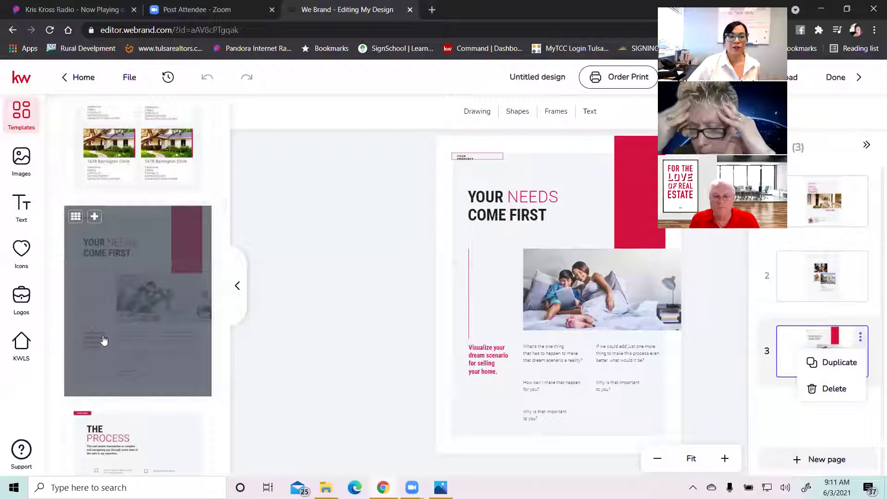
{"action": "scroll", "coordinate": [103, 341], "scroll_direction": "down", "scroll_amount": 5}
{"action": "scroll", "coordinate": [104, 340], "scroll_direction": "down", "scroll_amount": 4}
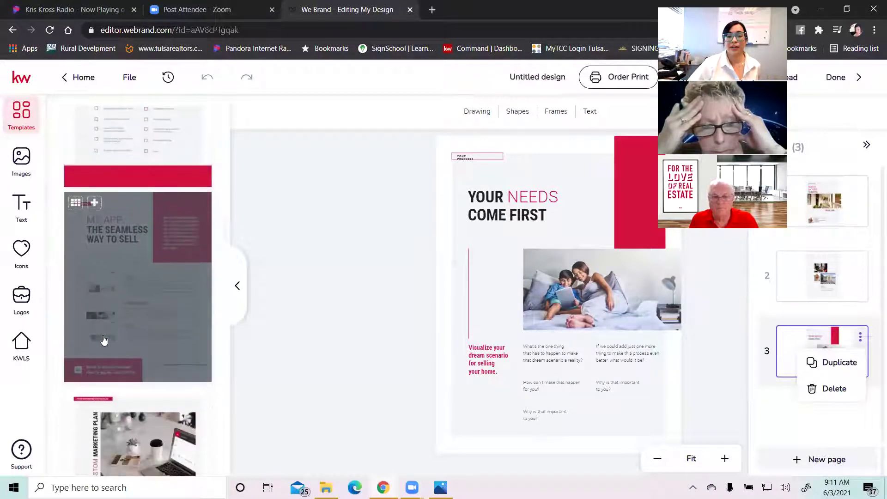
{"action": "scroll", "coordinate": [103, 340], "scroll_direction": "down", "scroll_amount": 3}
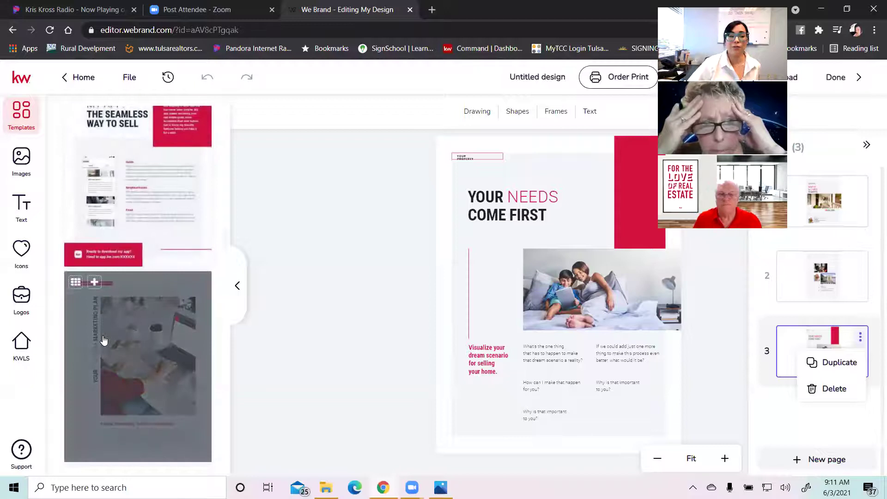
{"action": "scroll", "coordinate": [104, 341], "scroll_direction": "up", "scroll_amount": 3}
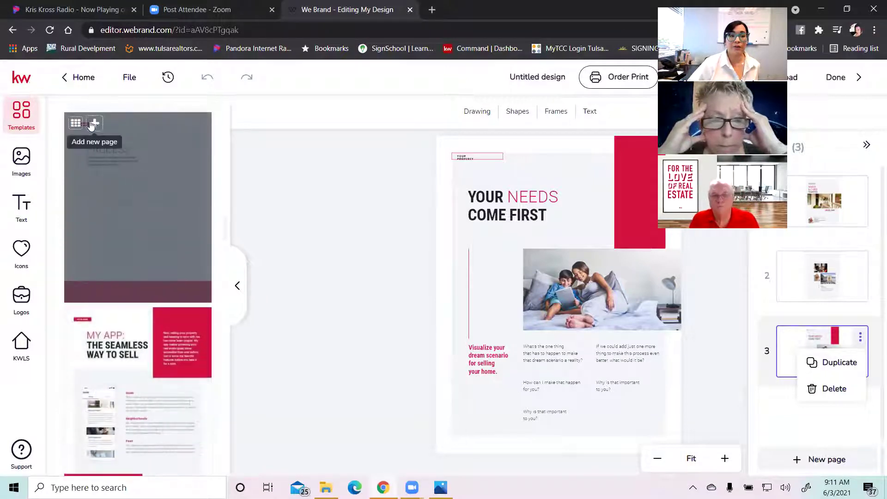
Add The Process checklist template as the fourth page.
{"action": "left_click", "coordinate": [94, 124]}
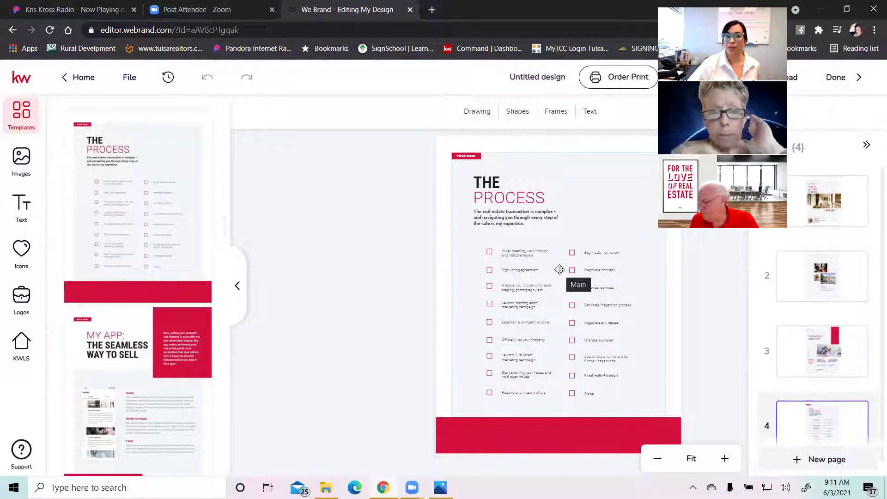
{"action": "mouse_move", "coordinate": [105, 208]}
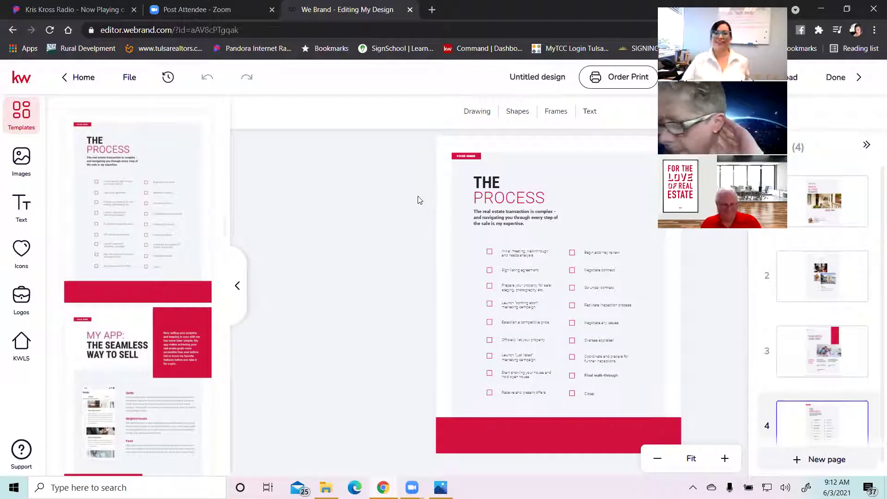
Switch to page 1, then page 2, then back to page 1.
{"action": "left_click", "coordinate": [837, 214]}
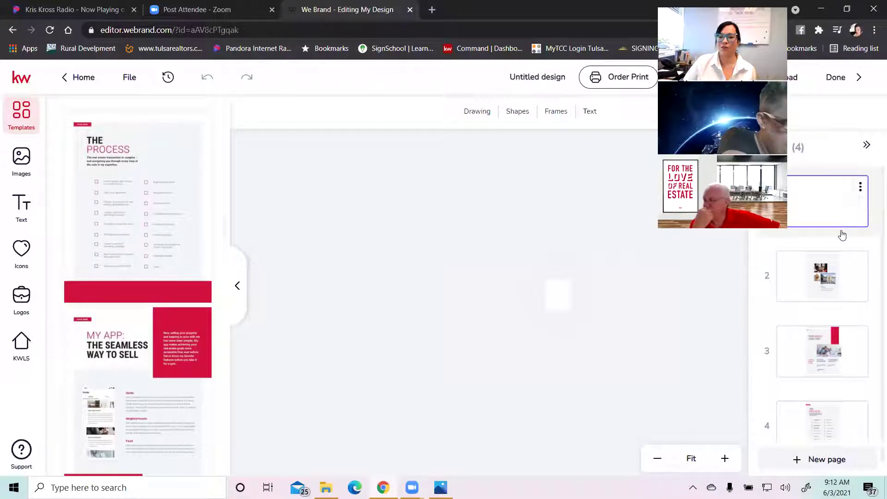
{"action": "left_click", "coordinate": [830, 276]}
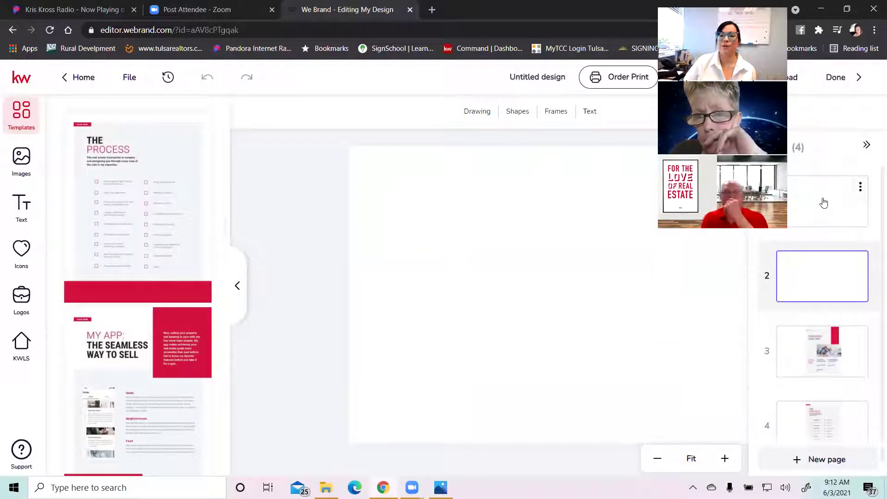
{"action": "left_click", "coordinate": [824, 202]}
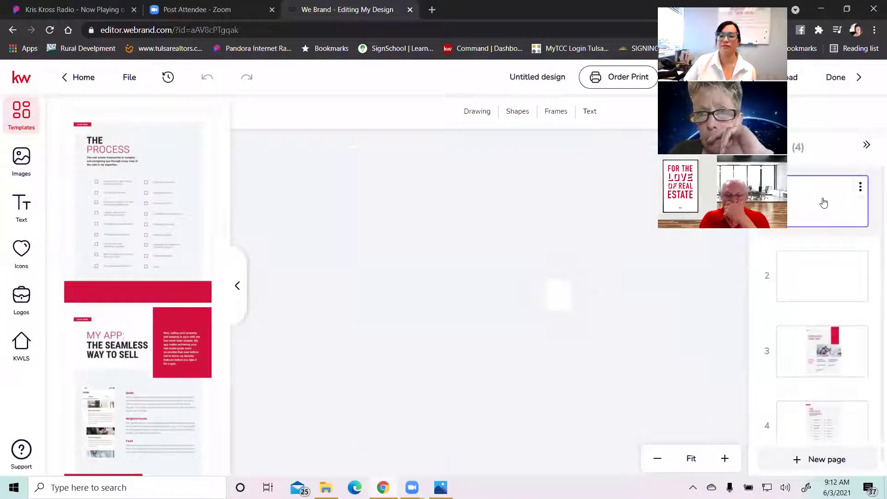
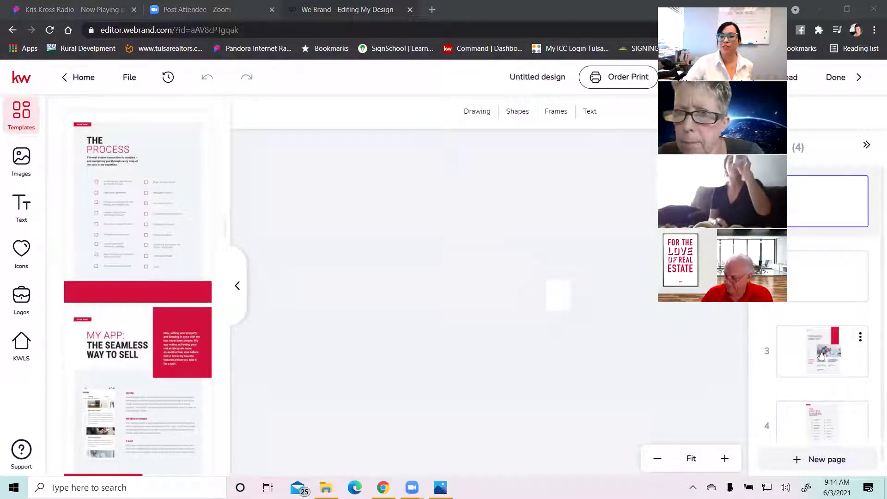
Zoom out from blank page 3 and switch to page 4, THE PROCESS checklist.
{"action": "left_click", "coordinate": [838, 368]}
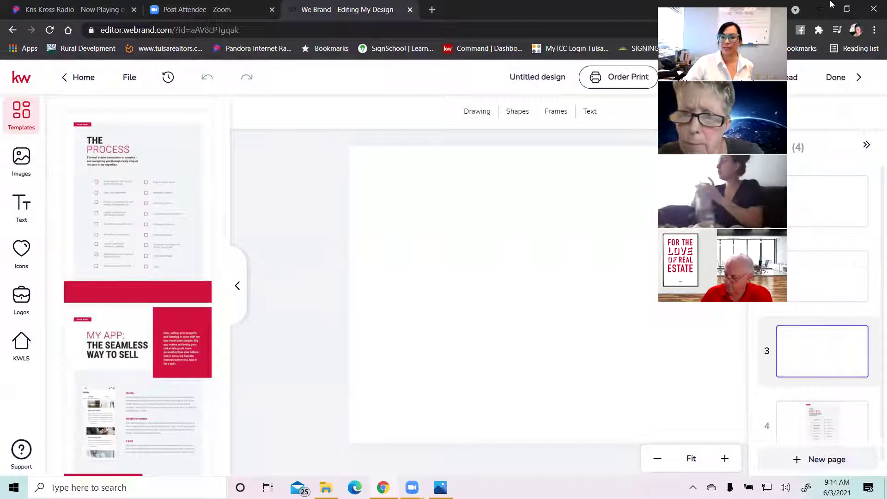
{"action": "left_click", "coordinate": [658, 459]}
{"action": "left_click", "coordinate": [658, 458]}
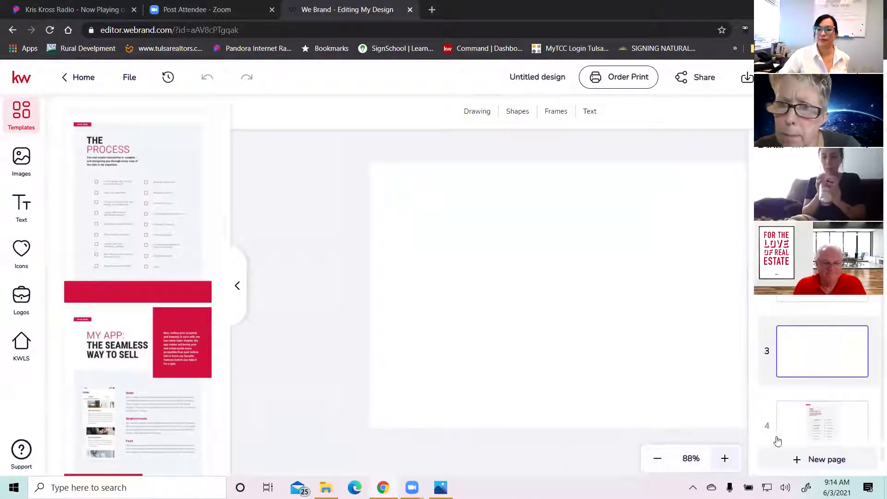
{"action": "left_click", "coordinate": [809, 427]}
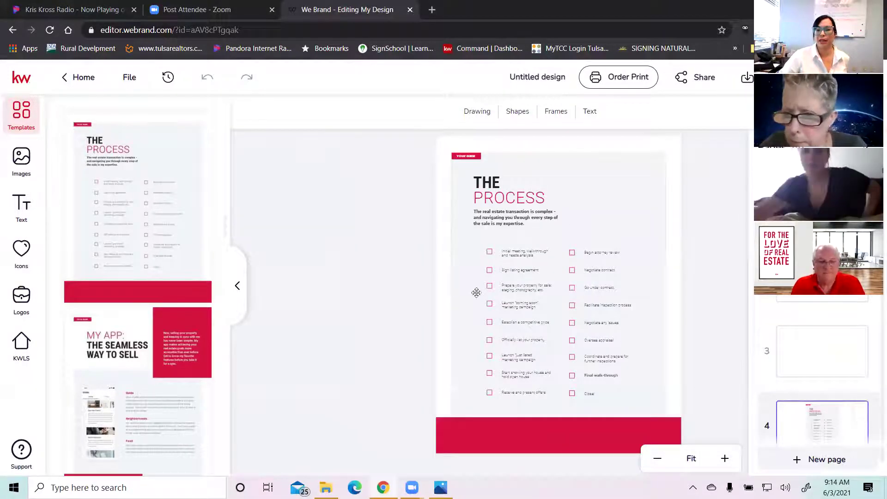
Zoom in and select the first checklist items, from Initial meeting to Launch 'coming soon' campaign.
{"action": "left_click", "coordinate": [717, 459]}
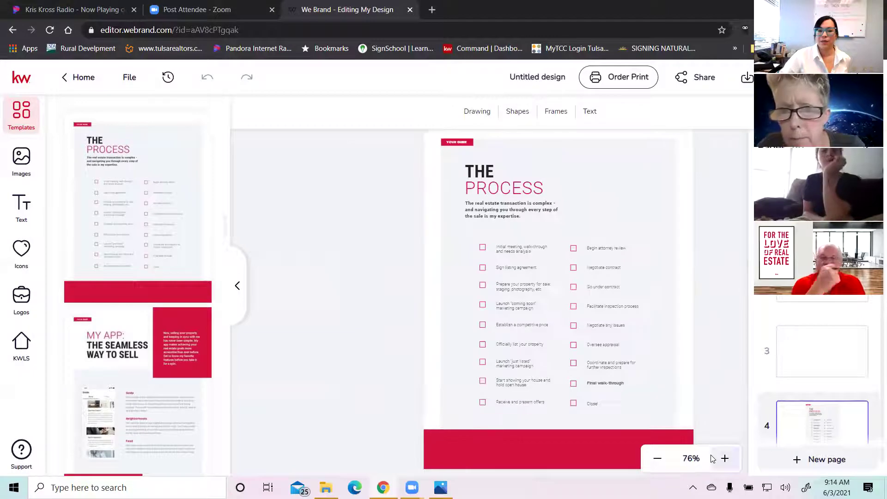
{"action": "left_click", "coordinate": [716, 458]}
{"action": "left_click", "coordinate": [716, 458]}
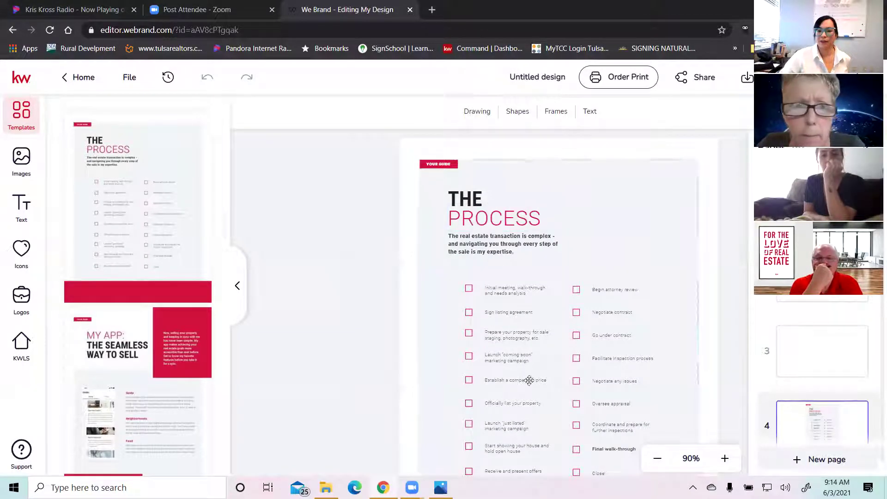
{"action": "left_click", "coordinate": [511, 289]}
{"action": "left_click", "coordinate": [506, 313]}
{"action": "left_click", "coordinate": [506, 313]}
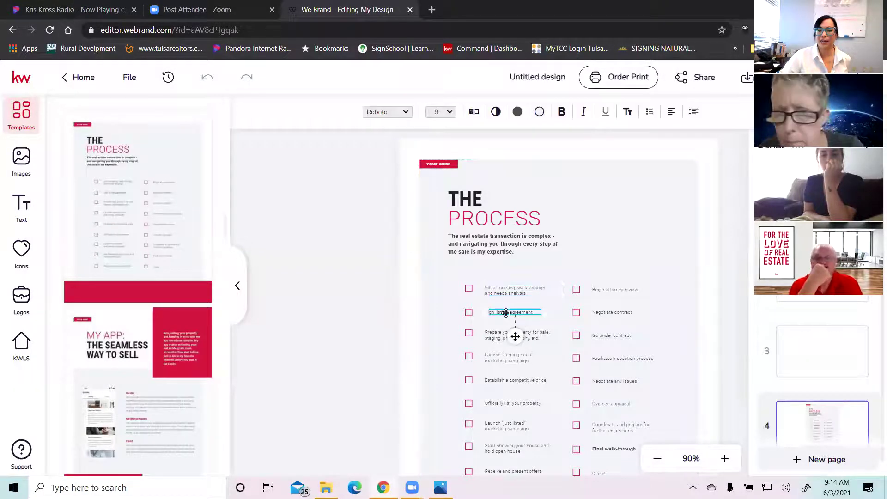
{"action": "left_click", "coordinate": [499, 335]}
{"action": "left_click", "coordinate": [506, 360]}
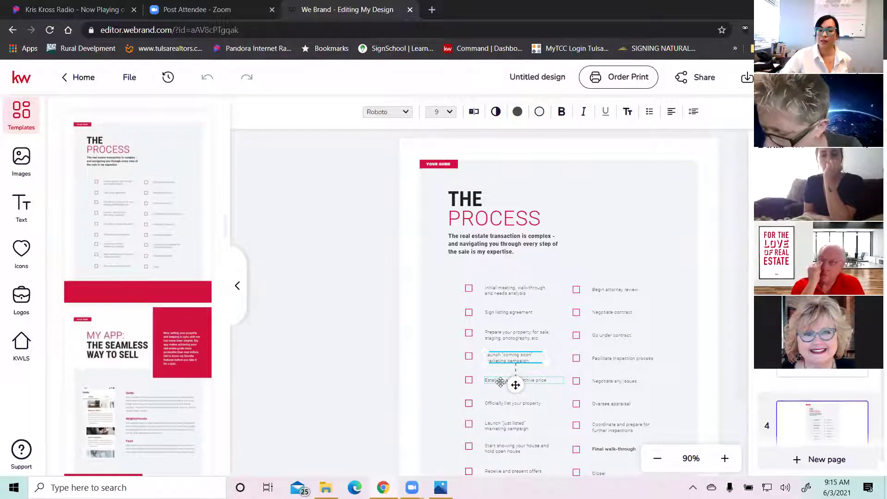
Set the page zoom to 117%.
{"action": "scroll", "coordinate": [683, 459], "scroll_direction": "up", "scroll_amount": 1}
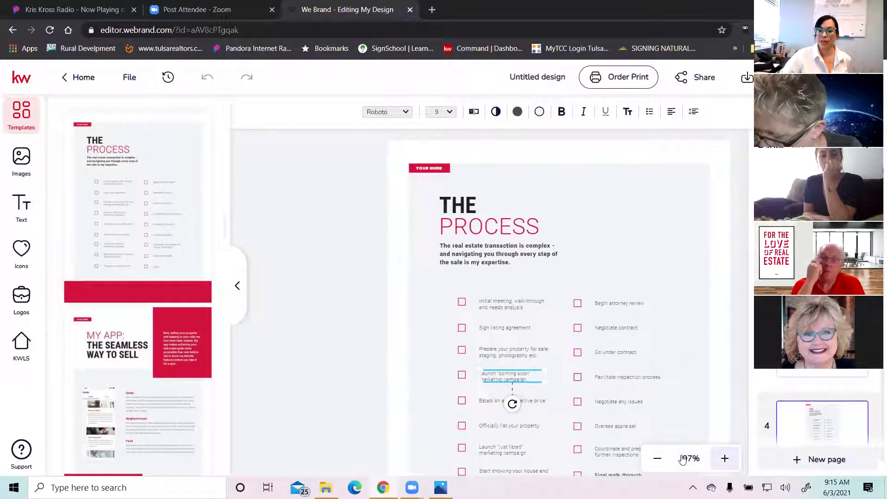
{"action": "scroll", "coordinate": [682, 459], "scroll_direction": "up", "scroll_amount": 2}
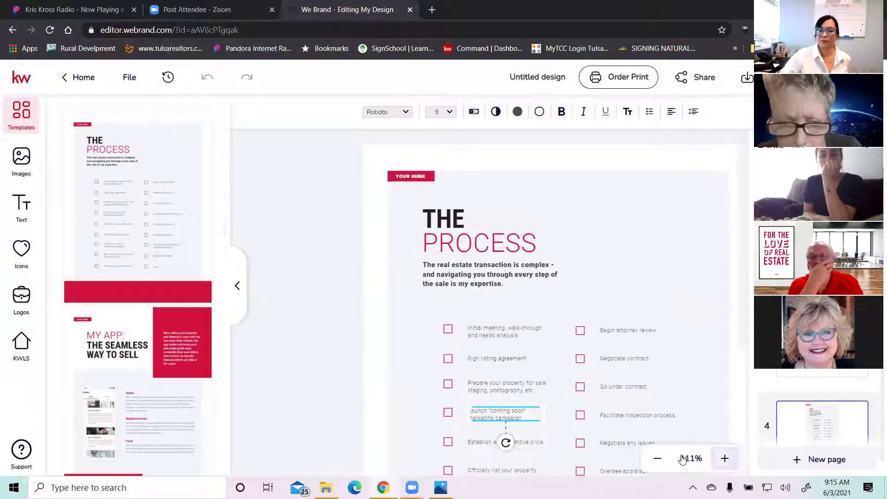
{"action": "scroll", "coordinate": [683, 459], "scroll_direction": "up", "scroll_amount": 1}
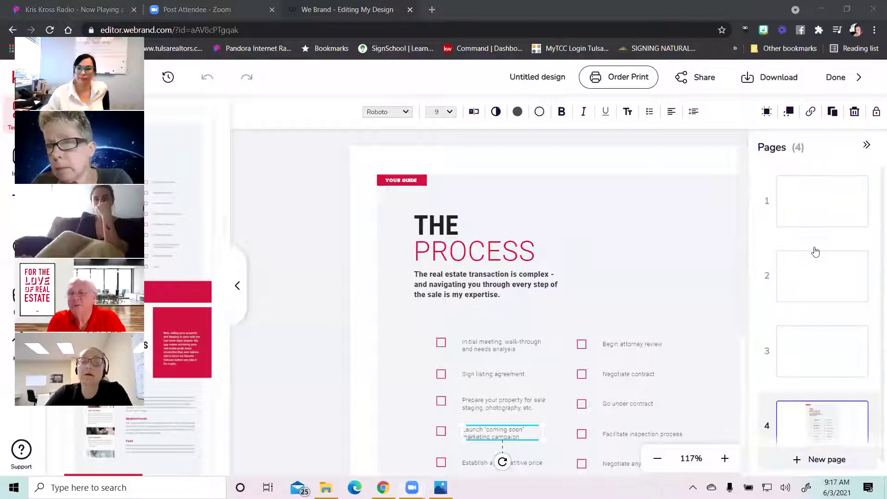
Add the Your Needs Come First template as a new fifth page.
{"action": "scroll", "coordinate": [827, 273], "scroll_direction": "down", "scroll_amount": 3}
{"action": "scroll", "coordinate": [827, 273], "scroll_direction": "up", "scroll_amount": 3}
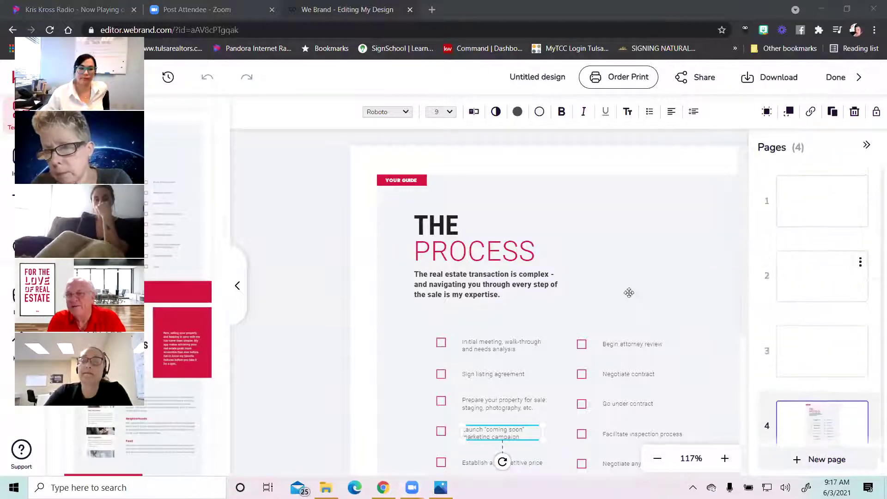
{"action": "scroll", "coordinate": [169, 273], "scroll_direction": "up", "scroll_amount": 5}
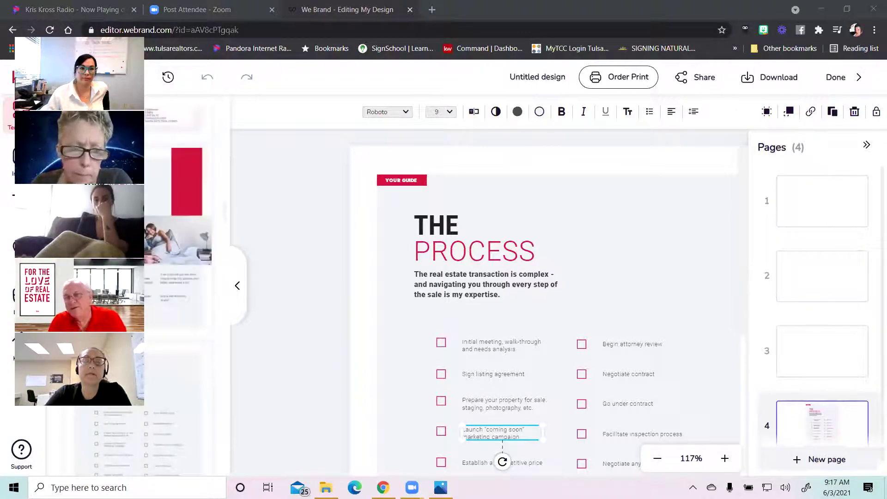
{"action": "left_click", "coordinate": [94, 160]}
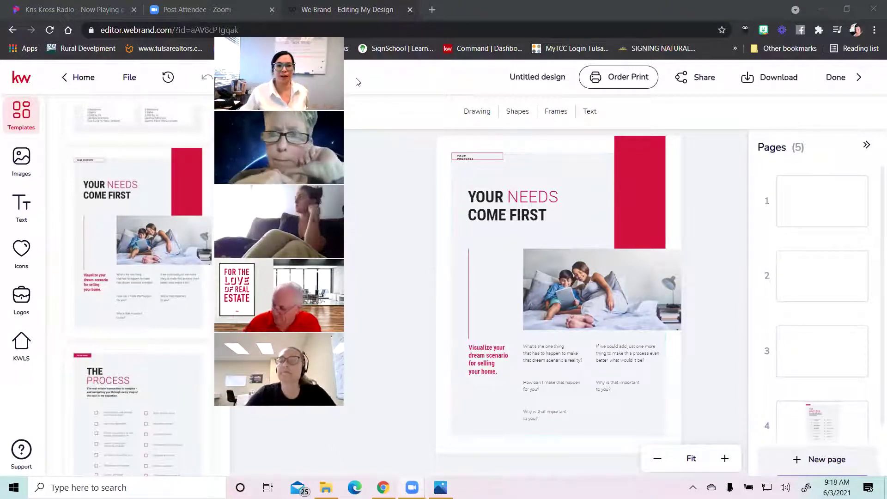
Select the mother-and-child photo on the new page and show the My Assets images.
{"action": "left_click_drag", "start_coordinate": [323, 79], "coordinate": [375, 86]}
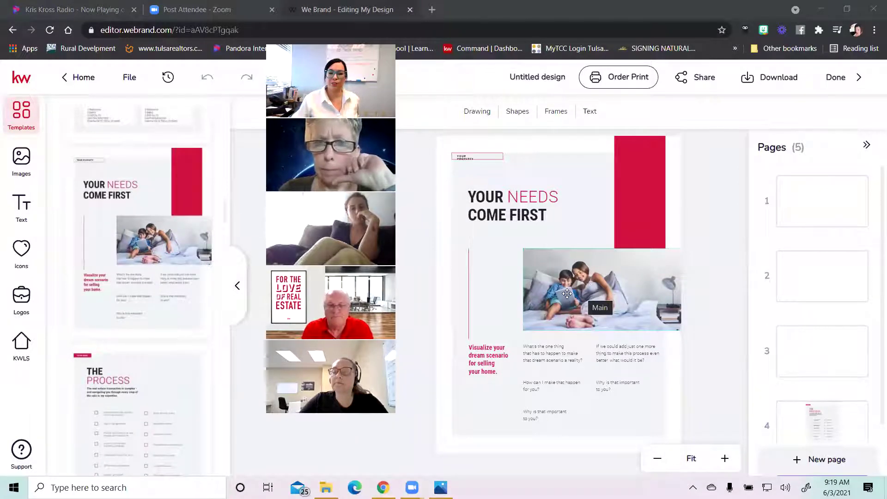
{"action": "left_click", "coordinate": [567, 293]}
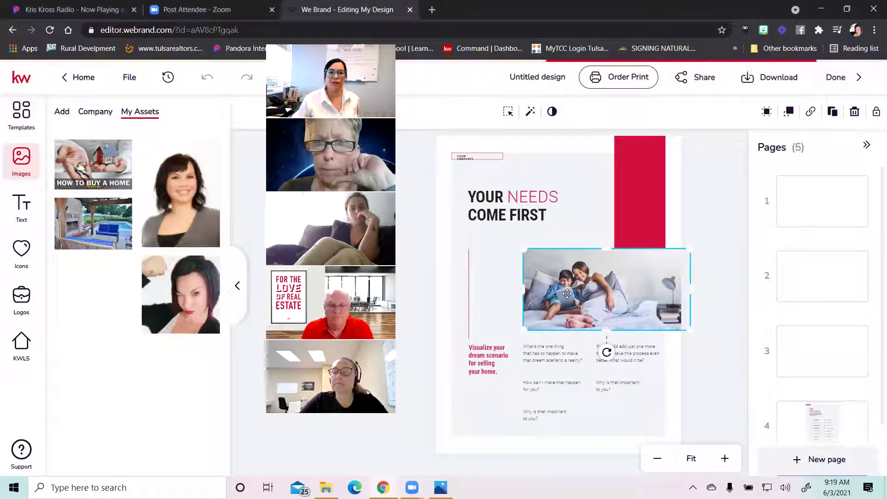
{"action": "left_click", "coordinate": [28, 169]}
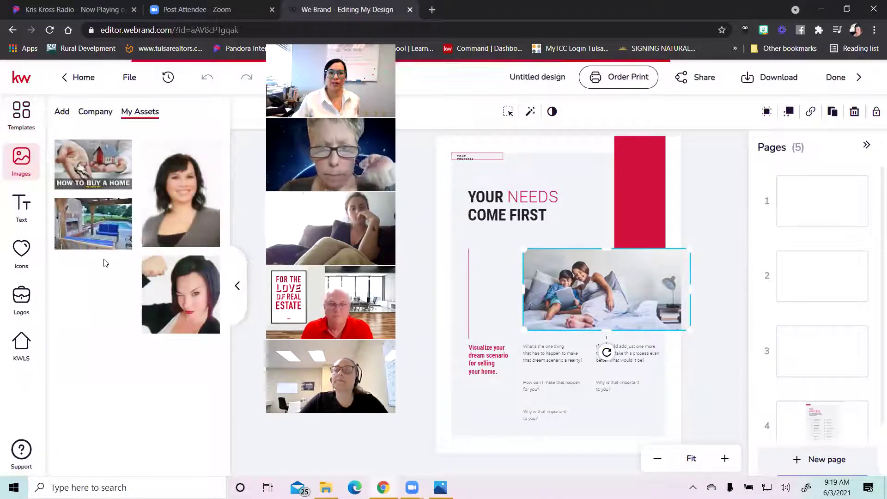
{"action": "mouse_move", "coordinate": [111, 219]}
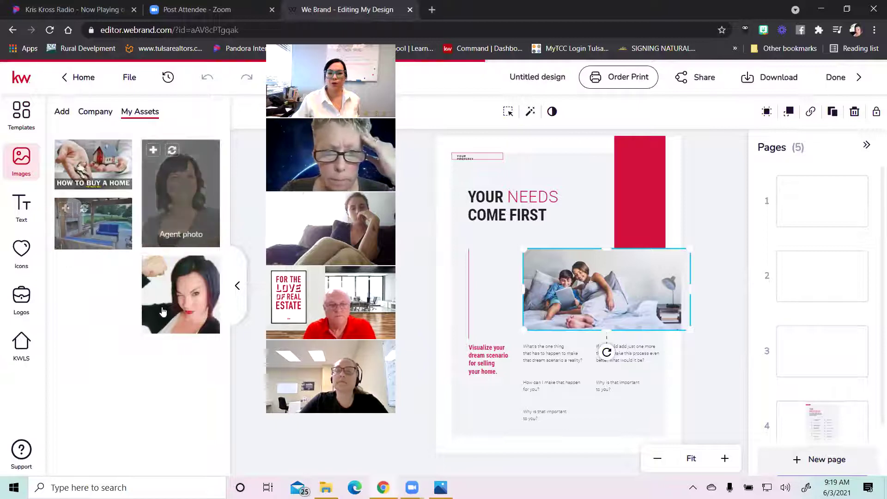
{"action": "mouse_move", "coordinate": [91, 171]}
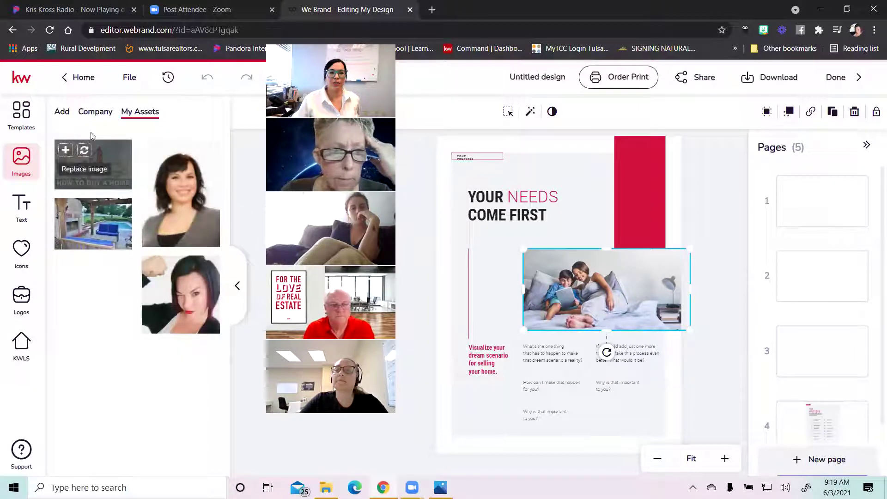
Replace the photo with the living-room image from the Company House Interiors folder.
{"action": "left_click", "coordinate": [93, 113]}
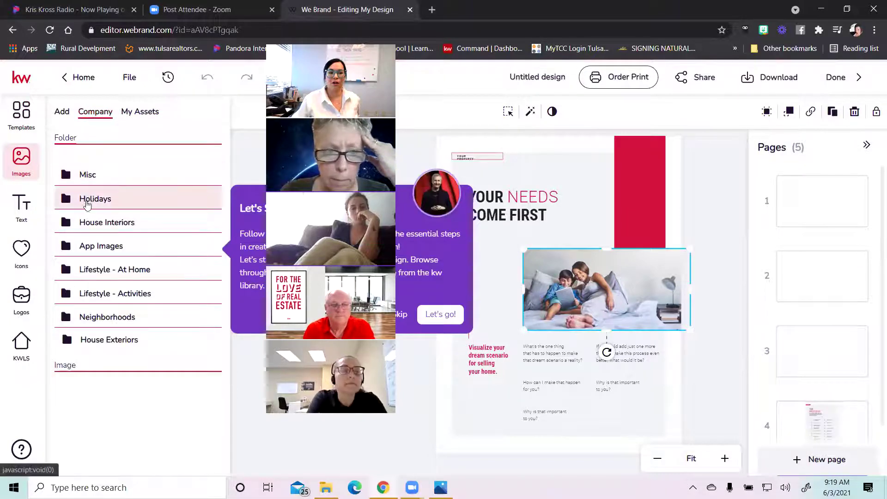
{"action": "left_click", "coordinate": [90, 223]}
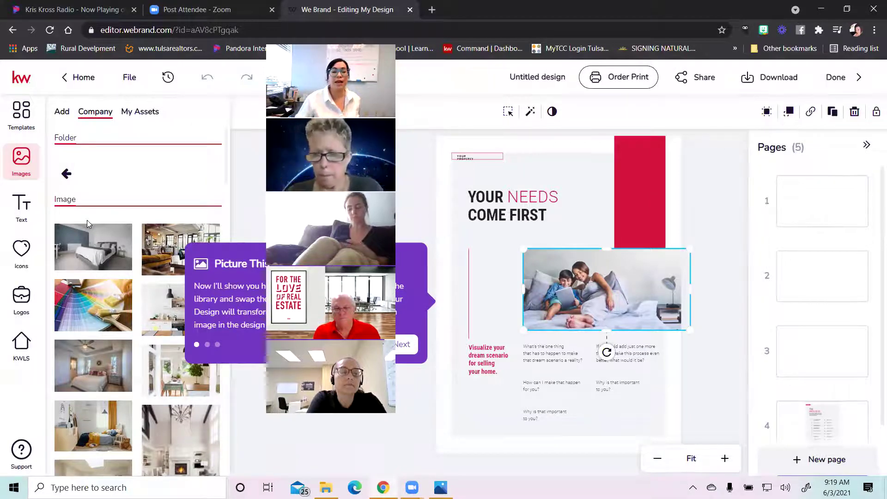
{"action": "mouse_move", "coordinate": [103, 390]}
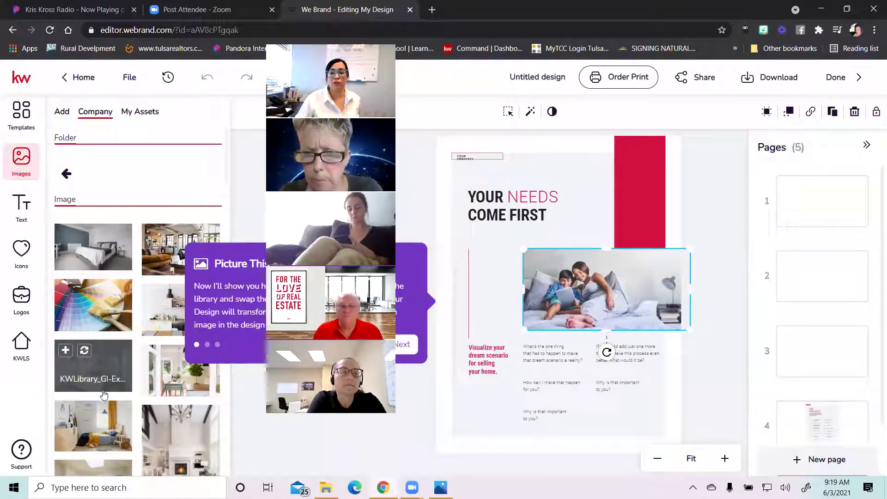
{"action": "scroll", "coordinate": [113, 388], "scroll_direction": "down", "scroll_amount": 3}
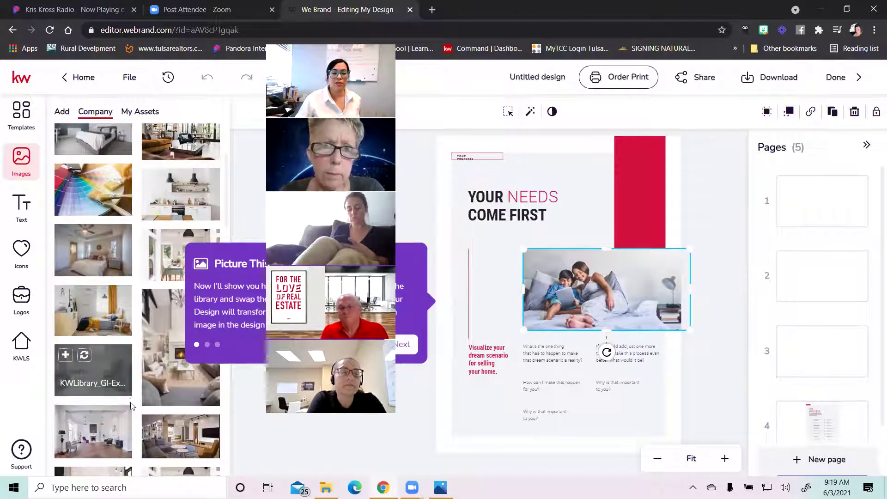
{"action": "mouse_move", "coordinate": [130, 407]}
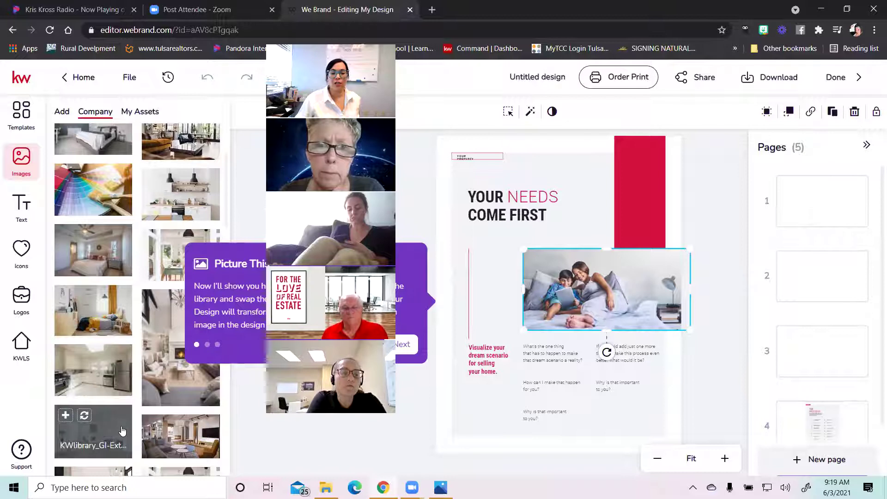
{"action": "left_click", "coordinate": [84, 416]}
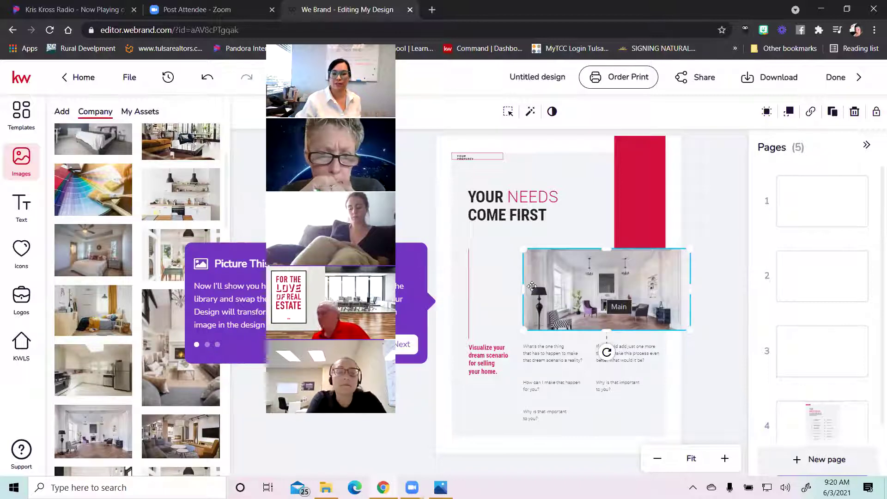
{"action": "left_click", "coordinate": [501, 285]}
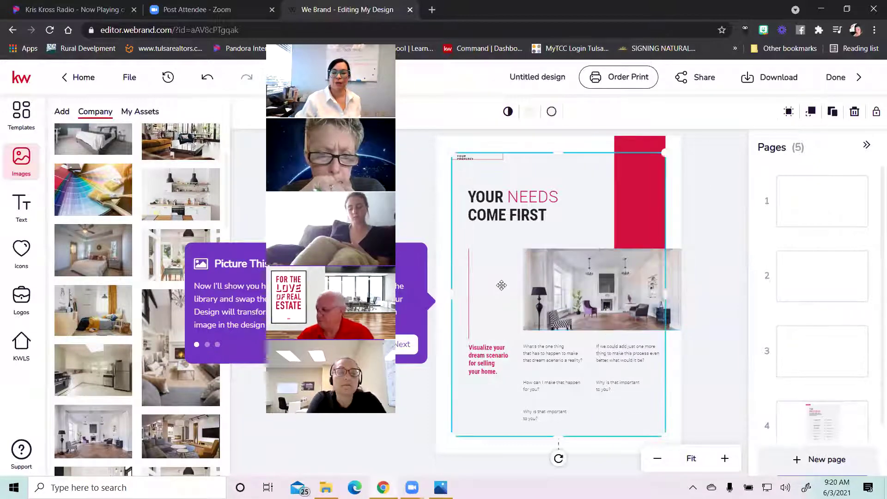
{"action": "left_click", "coordinate": [719, 232]}
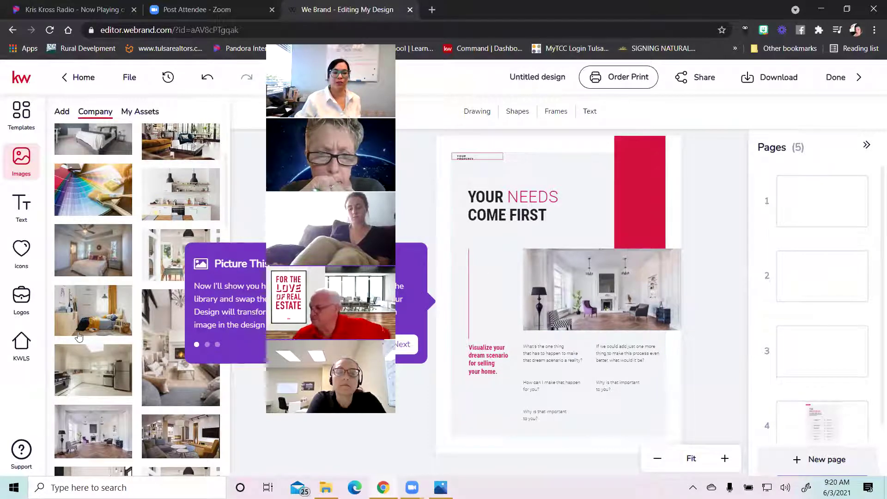
{"action": "left_click", "coordinate": [65, 357]}
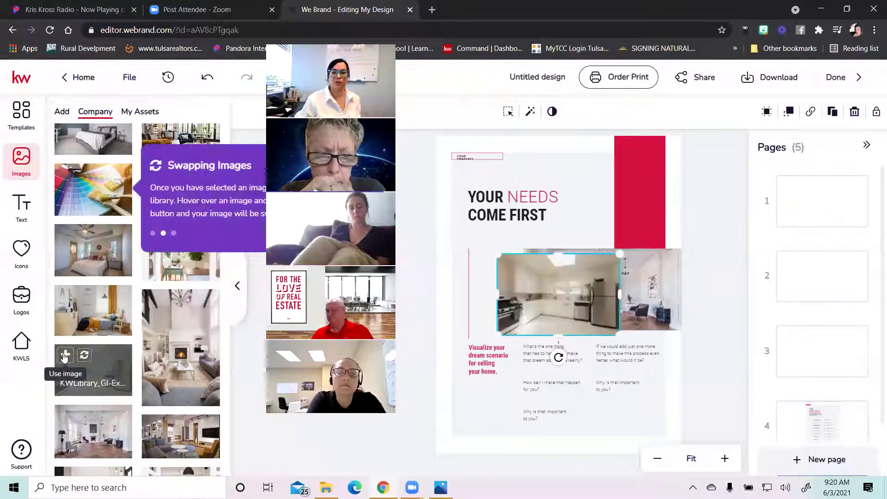
{"action": "left_click_drag", "start_coordinate": [571, 287], "coordinate": [597, 247]}
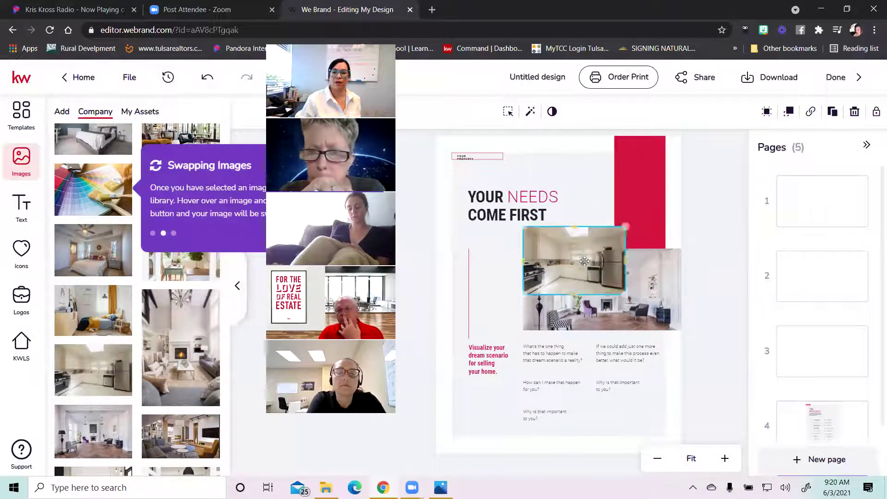
{"action": "left_click_drag", "start_coordinate": [646, 213], "coordinate": [662, 209]}
{"action": "mouse_move", "coordinate": [658, 249]}
{"action": "left_mouse_down"}
{"action": "mouse_move", "coordinate": [620, 249]}
{"action": "mouse_move", "coordinate": [654, 249]}
{"action": "left_mouse_up"}
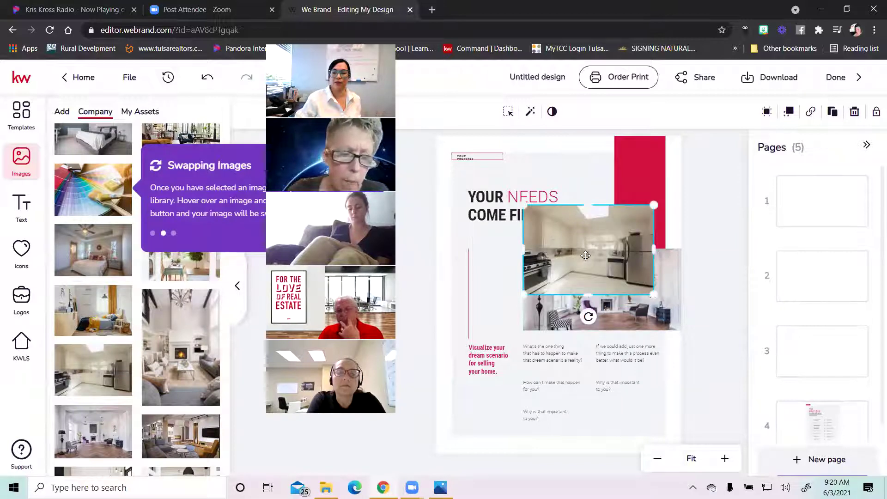
{"action": "key", "text": "Delete"}
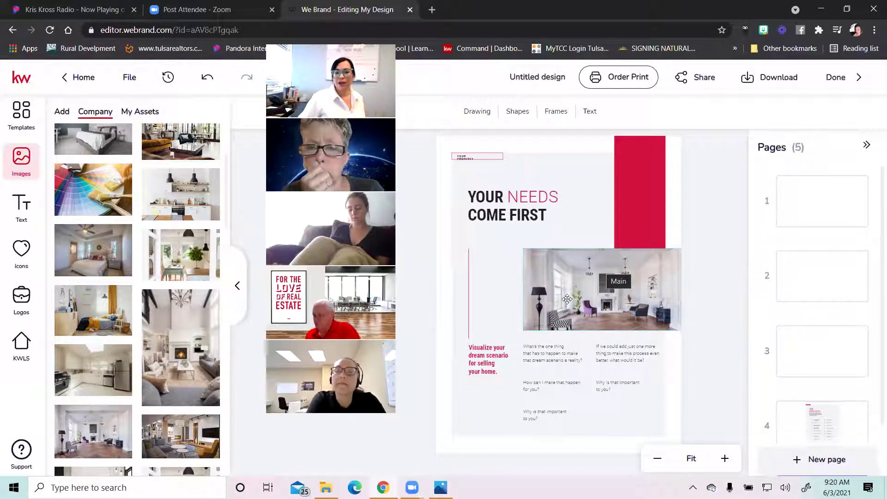
Reposition the living-room photo upward in its frame to reveal more floor.
{"action": "double_click", "coordinate": [584, 294]}
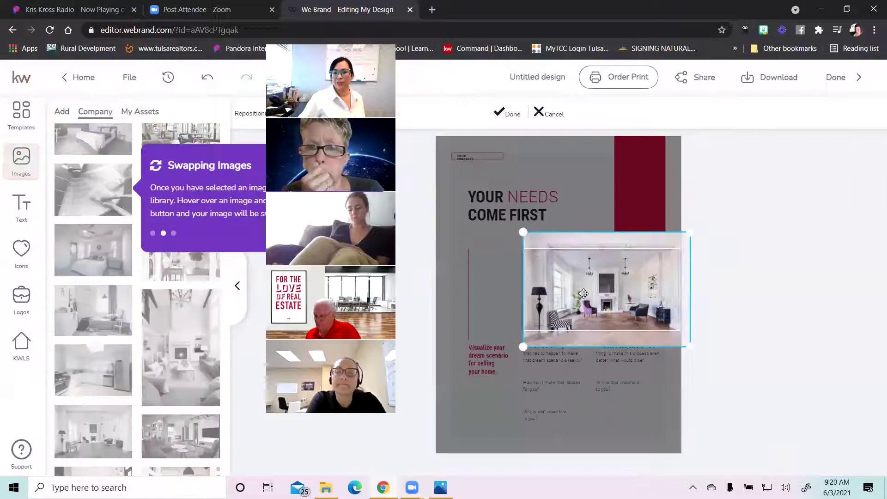
{"action": "left_click_drag", "start_coordinate": [583, 294], "coordinate": [681, 274]}
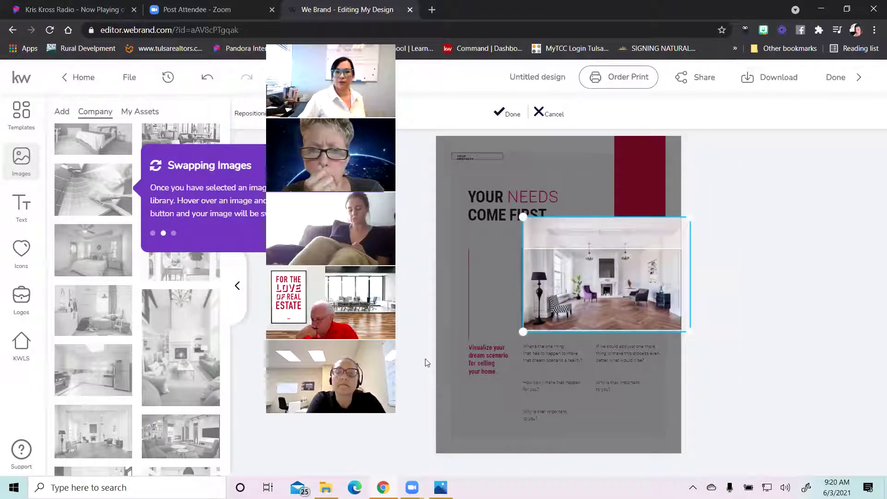
{"action": "left_click", "coordinate": [507, 115]}
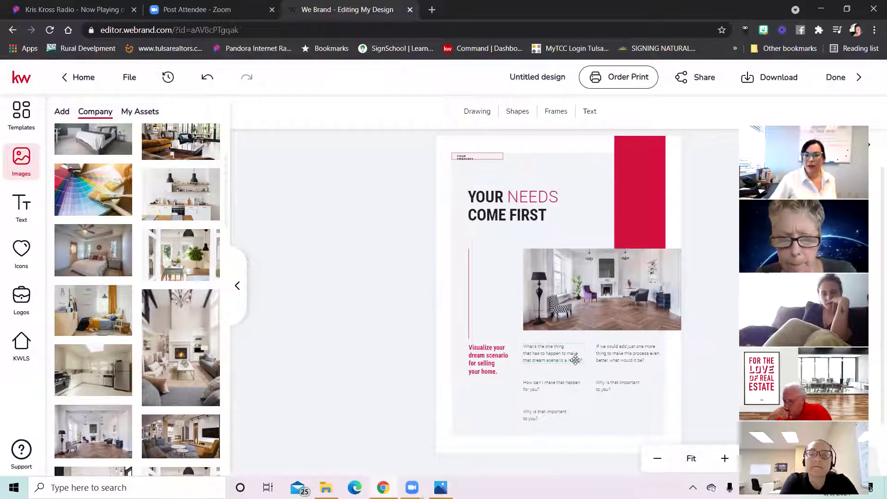
Open the first question in the Typewriter editor, then switch to the second question's text.
{"action": "left_click", "coordinate": [538, 352]}
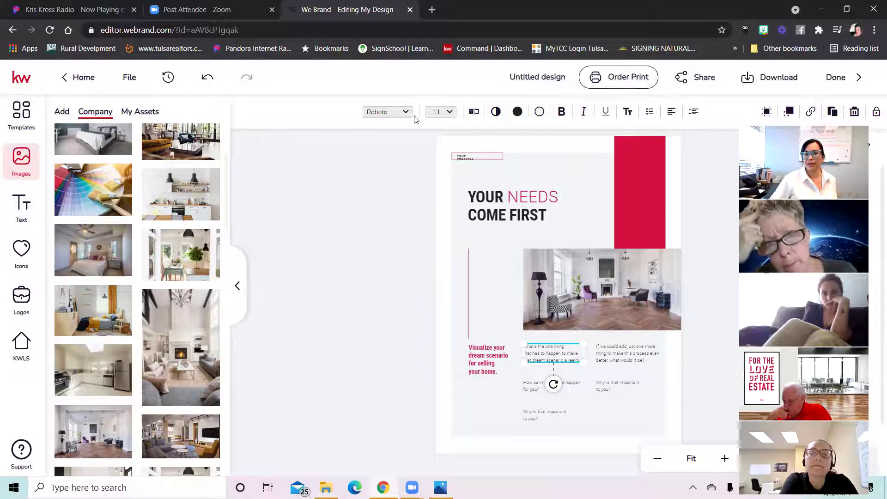
{"action": "double_click", "coordinate": [554, 353]}
{"action": "left_click", "coordinate": [557, 354]}
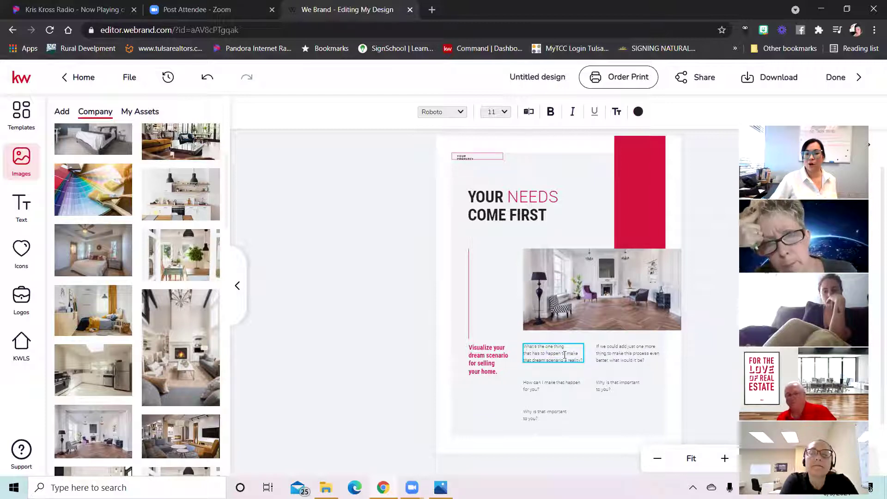
{"action": "left_click", "coordinate": [529, 112]}
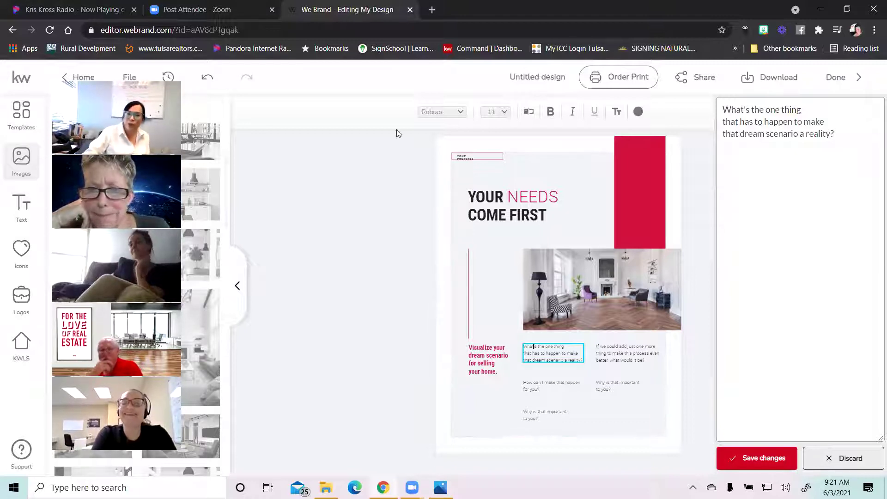
{"action": "left_click", "coordinate": [623, 354]}
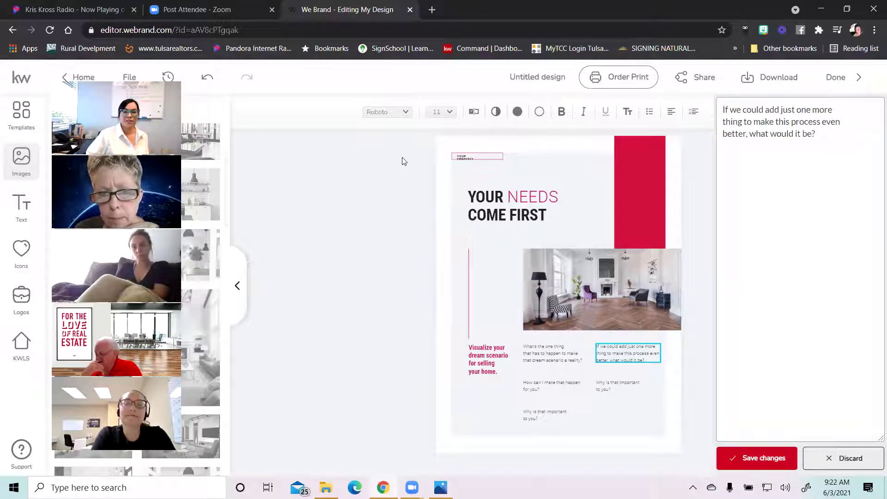
{"action": "left_click_drag", "start_coordinate": [118, 79], "coordinate": [340, 65]}
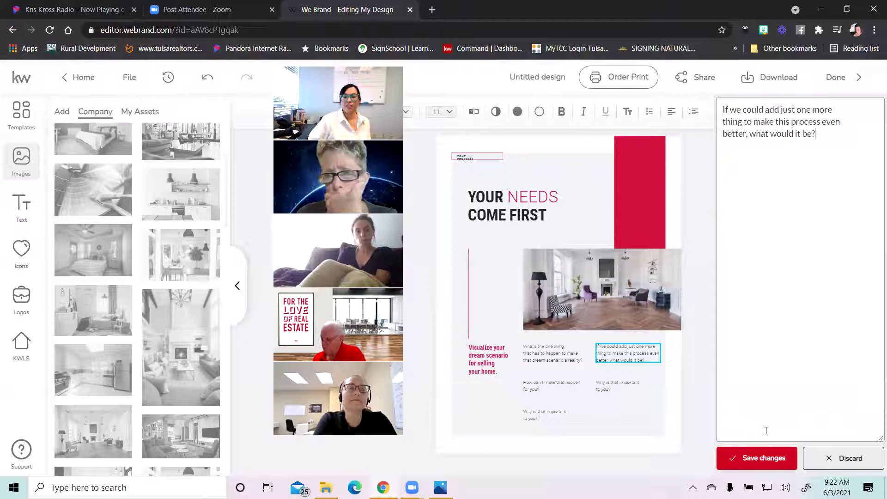
Save the text changes and show the My Assets uploaded images.
{"action": "left_click", "coordinate": [780, 458]}
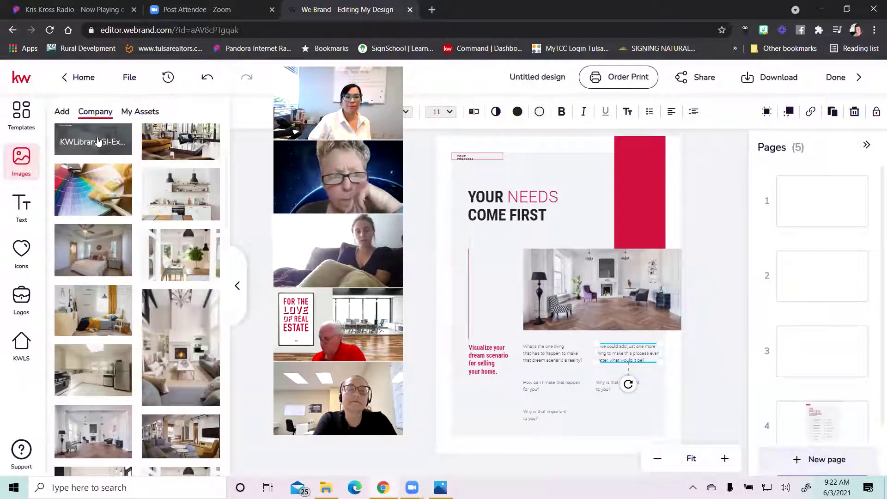
{"action": "left_click", "coordinate": [62, 112]}
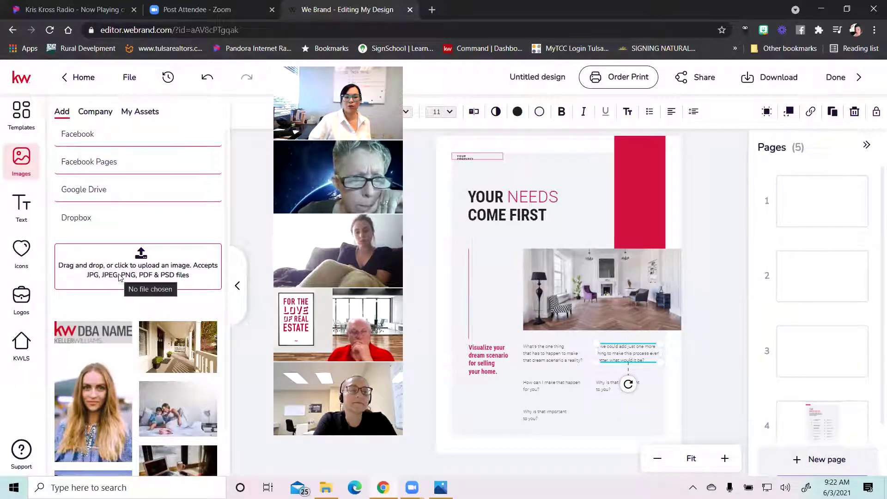
{"action": "left_click", "coordinate": [134, 112]}
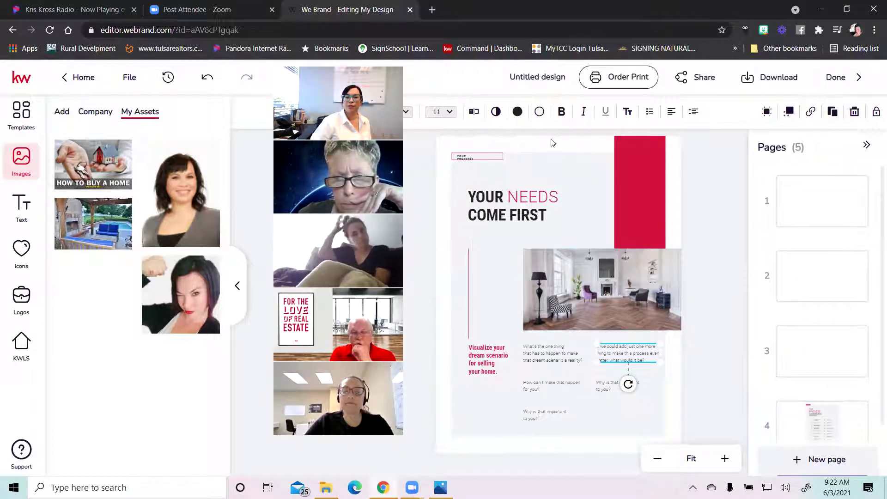
{"action": "mouse_move", "coordinate": [796, 277]}
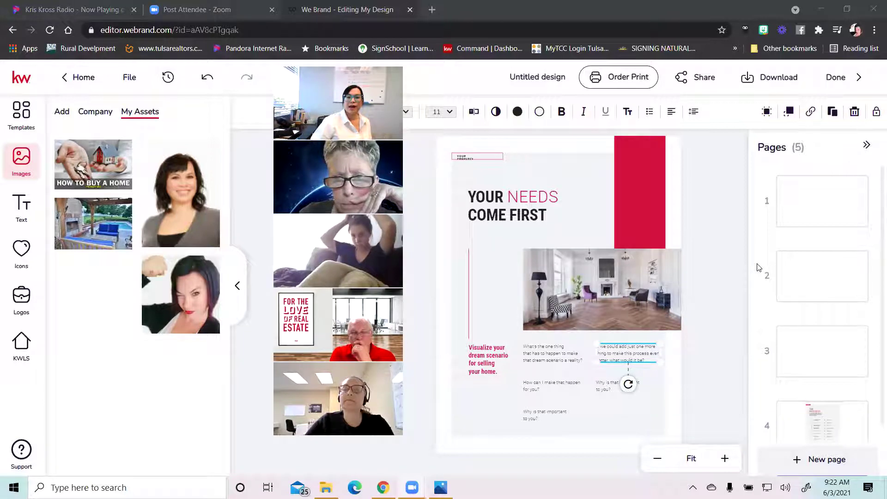
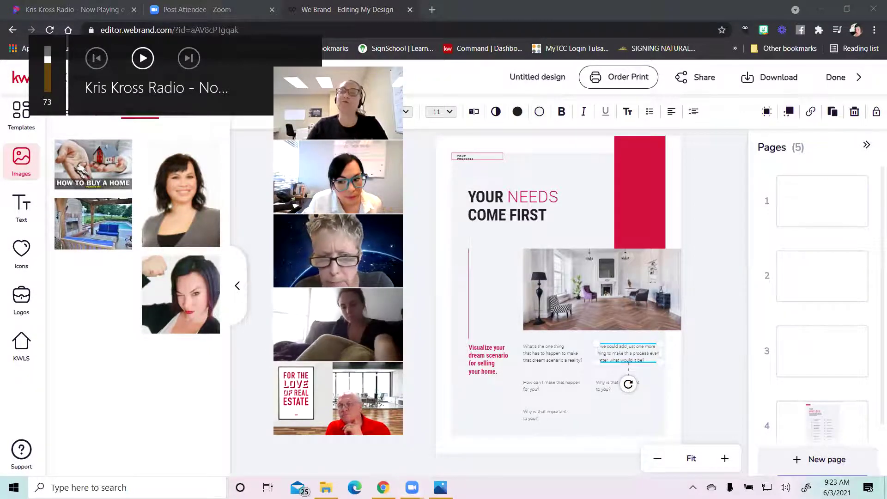
Show the Images Add sources: Facebook, Facebook Pages, Google Drive, Dropbox and an upload area.
{"action": "left_click", "coordinate": [785, 487]}
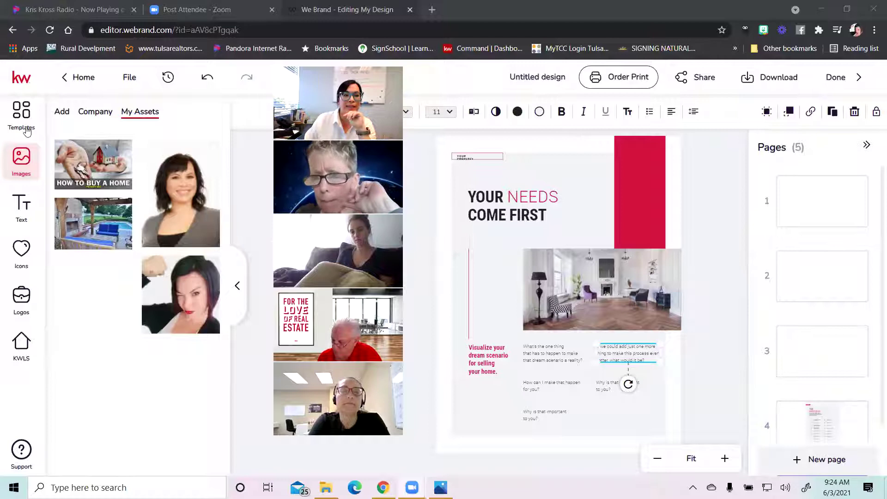
{"action": "left_click", "coordinate": [56, 112]}
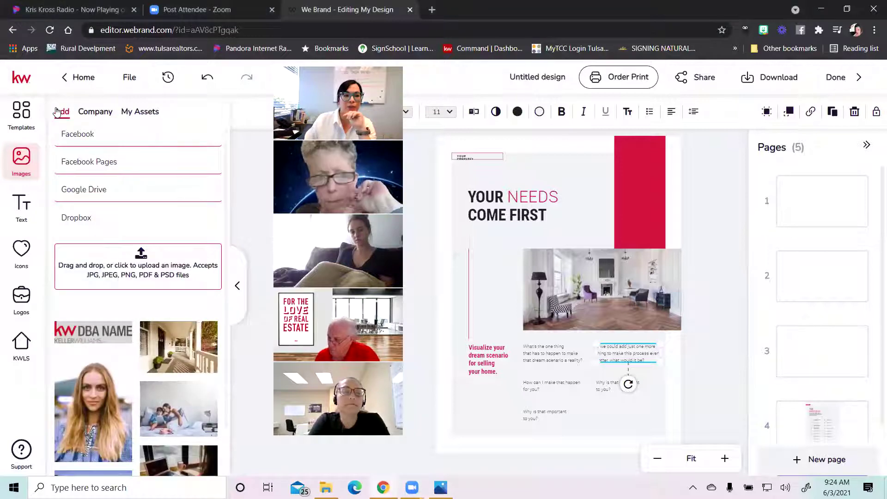
Deselect the question text box on the canvas, leaving the design unchanged.
{"action": "left_click", "coordinate": [148, 113]}
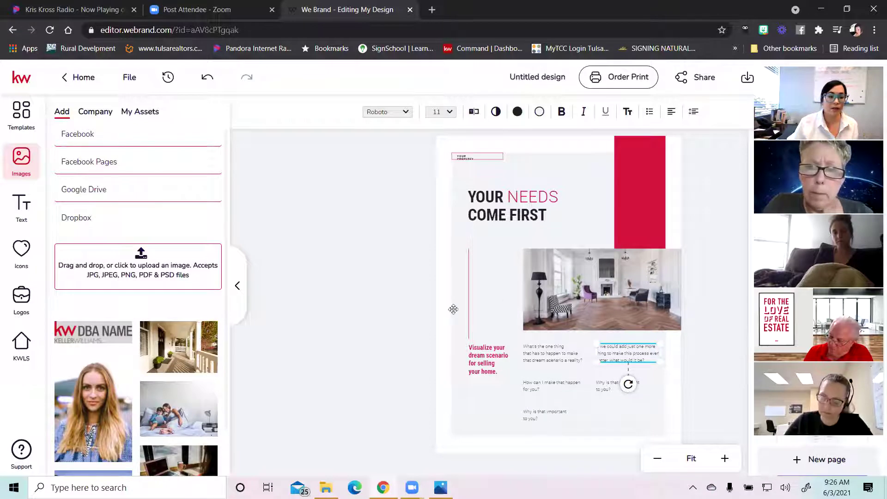
{"action": "left_click", "coordinate": [304, 311]}
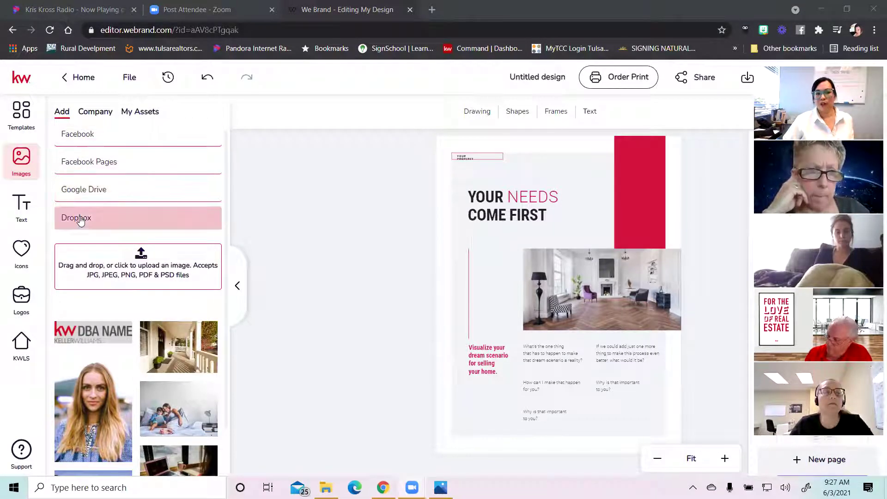
Browse a Company image folder, then return to the folders Misc, Holidays, House Interiors, Neighborhoods, House Exteriors.
{"action": "left_click", "coordinate": [105, 116]}
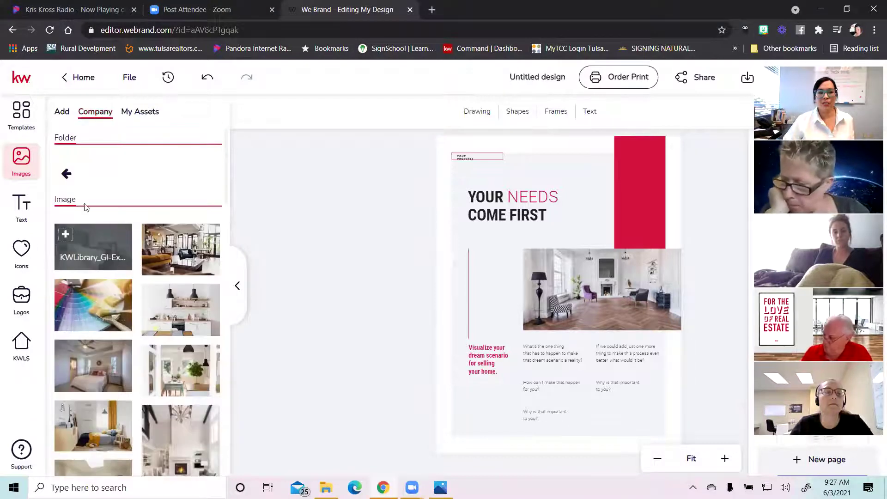
{"action": "left_click", "coordinate": [66, 173]}
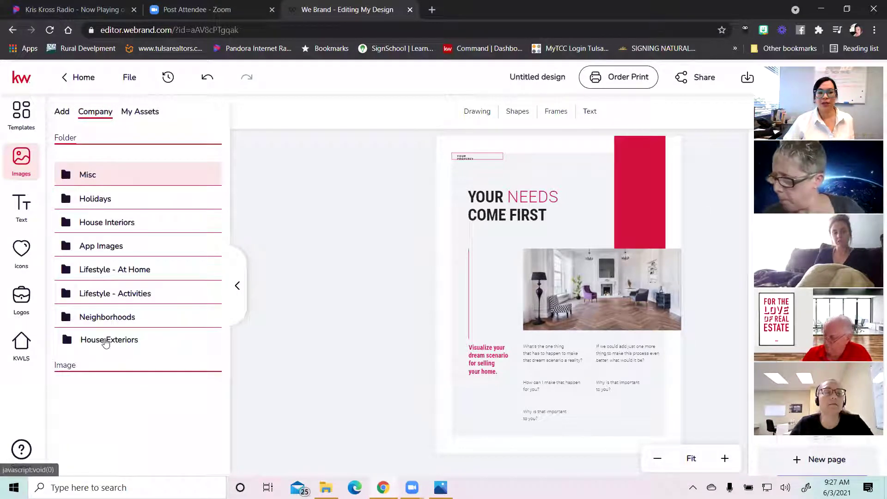
{"action": "left_click", "coordinate": [106, 293]}
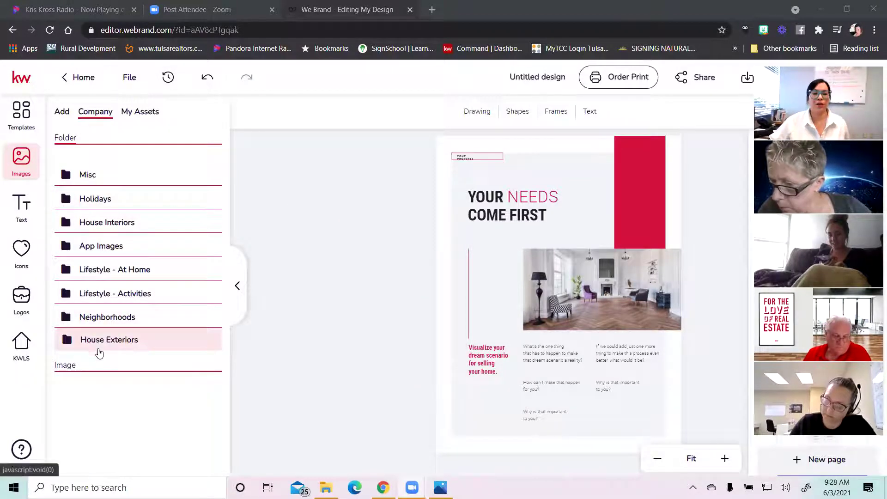
{"action": "left_click", "coordinate": [92, 316]}
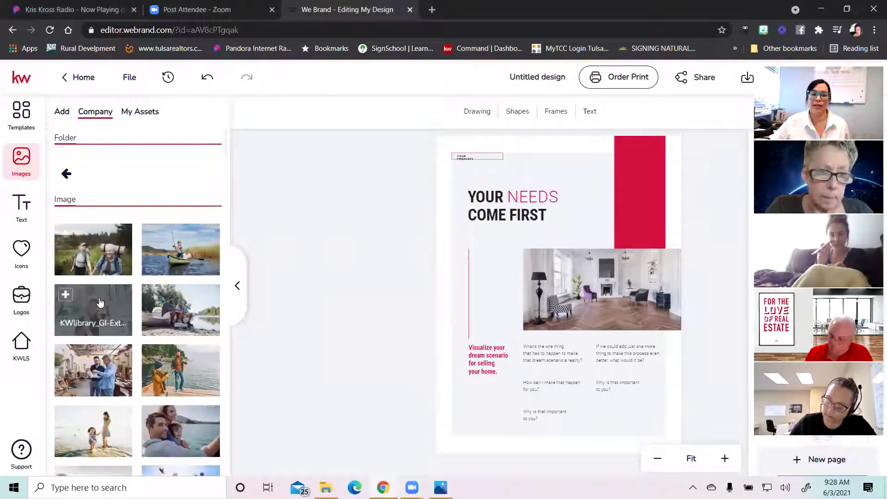
{"action": "scroll", "coordinate": [100, 302], "scroll_direction": "down", "scroll_amount": 5}
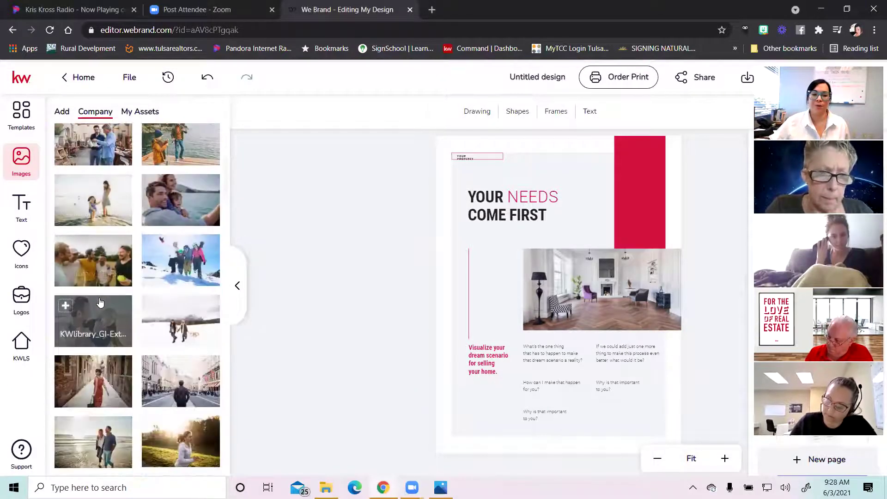
{"action": "scroll", "coordinate": [100, 303], "scroll_direction": "up", "scroll_amount": 5}
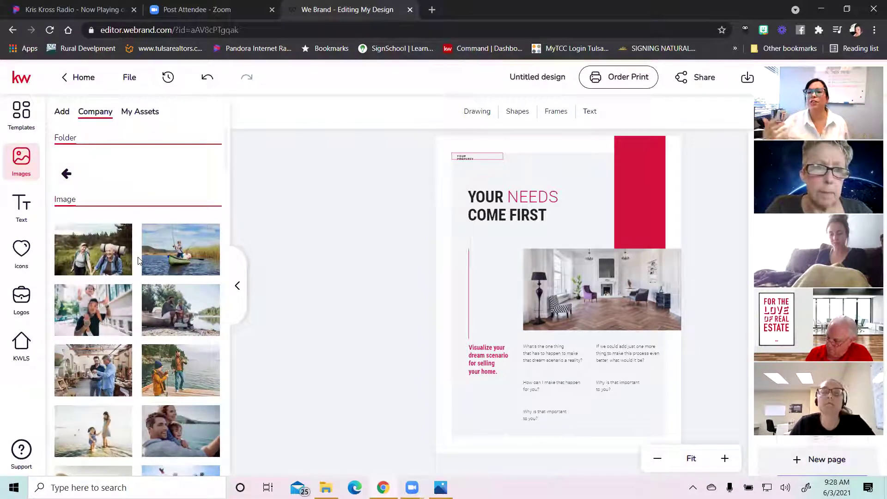
{"action": "left_click", "coordinate": [70, 183]}
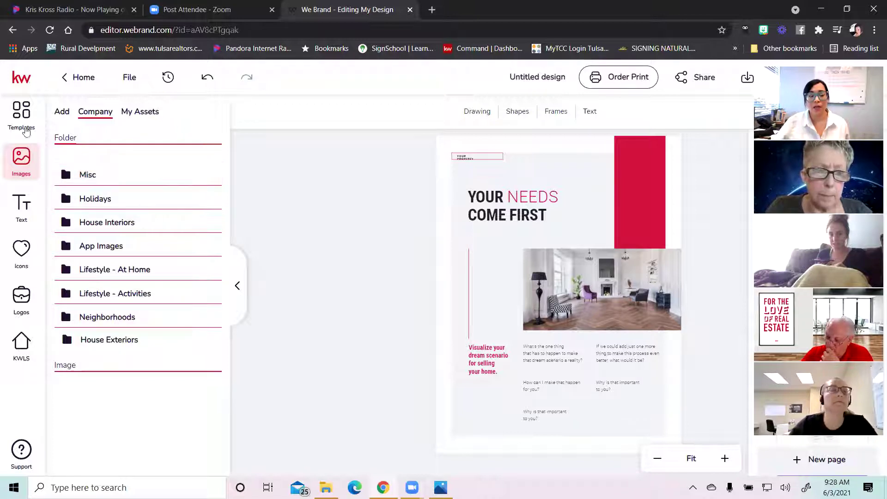
Add a Title text box, shrink it near the page top, and skip the font tour.
{"action": "left_click", "coordinate": [19, 221]}
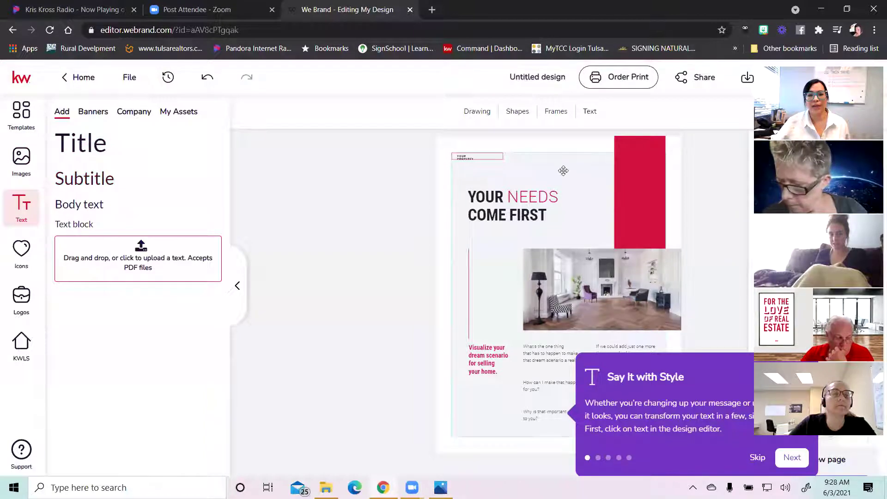
{"action": "left_click", "coordinate": [70, 140]}
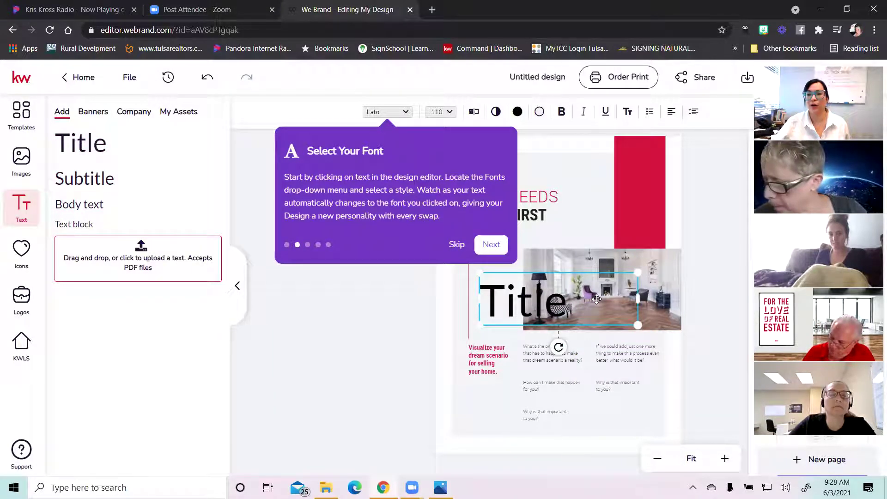
{"action": "left_click_drag", "start_coordinate": [637, 273], "coordinate": [590, 175]}
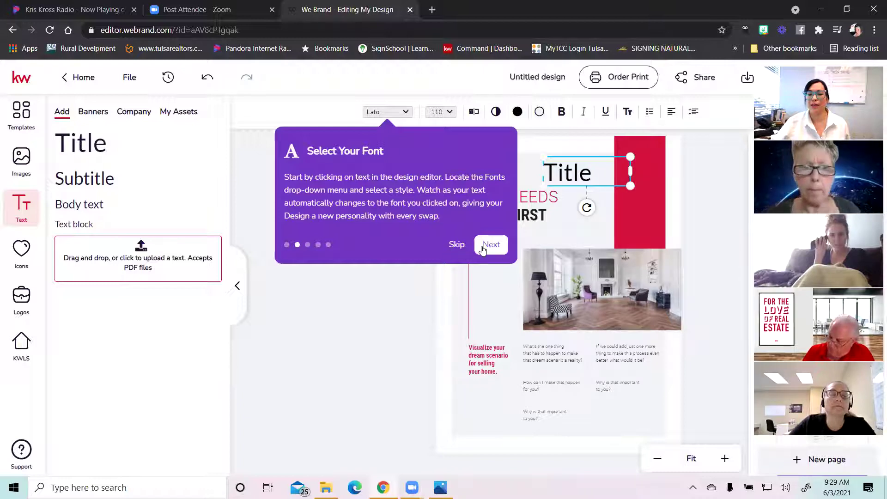
{"action": "left_click", "coordinate": [457, 247]}
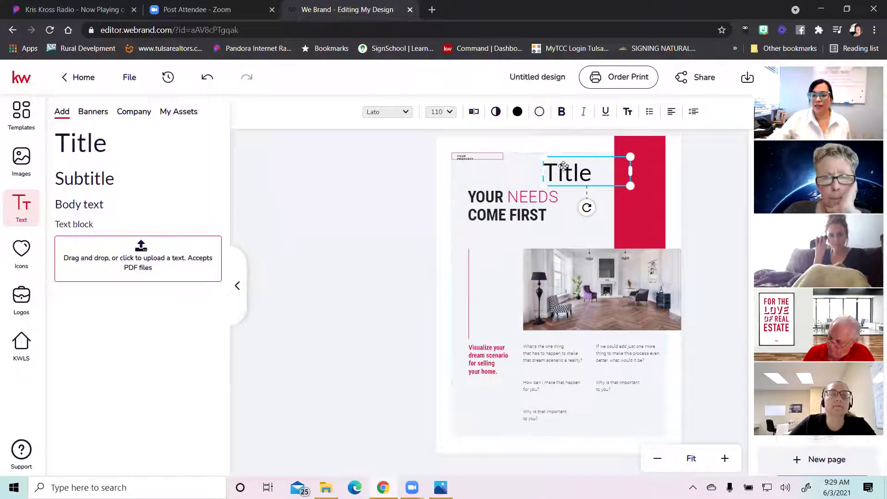
Delete the Title text box and add the round 'Let's get lost into the stars' banner.
{"action": "key", "text": "Delete"}
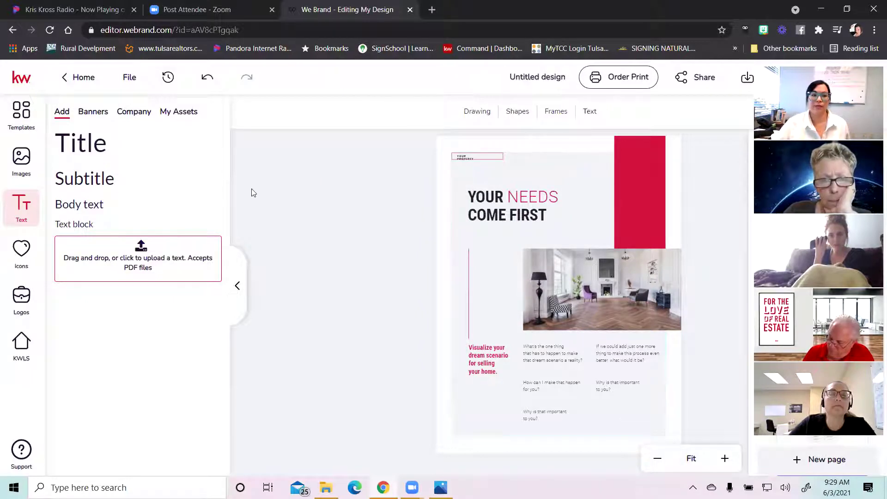
{"action": "left_click", "coordinate": [94, 116]}
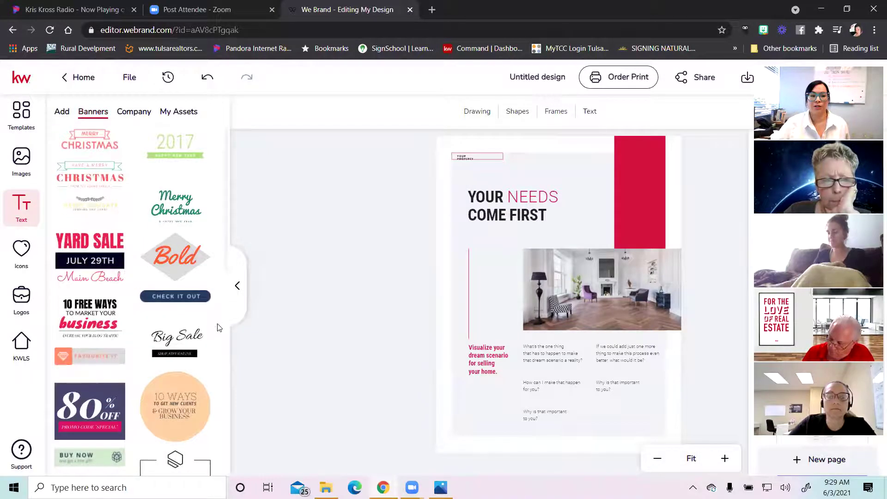
{"action": "scroll", "coordinate": [127, 347], "scroll_direction": "down", "scroll_amount": 3}
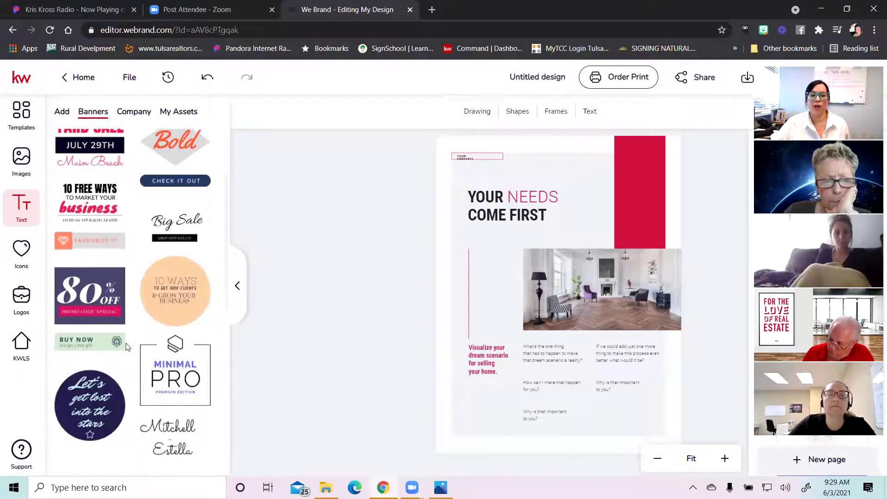
{"action": "scroll", "coordinate": [127, 347], "scroll_direction": "down", "scroll_amount": 1}
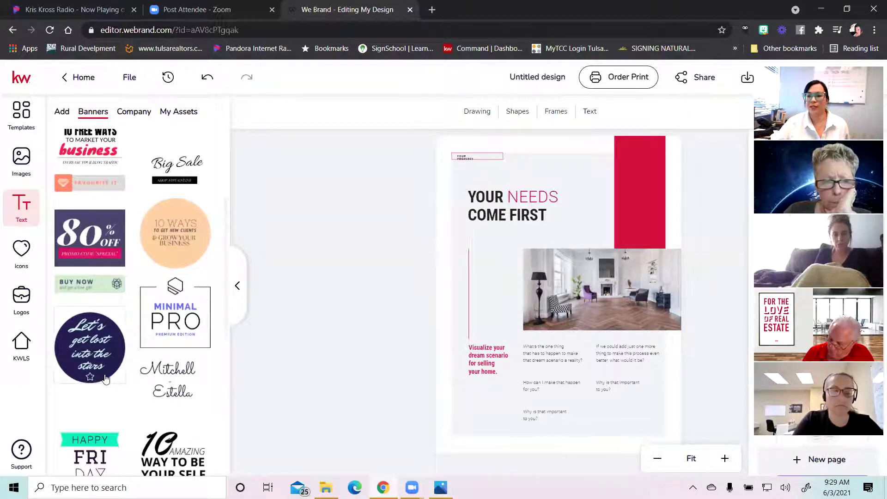
{"action": "left_click", "coordinate": [91, 348]}
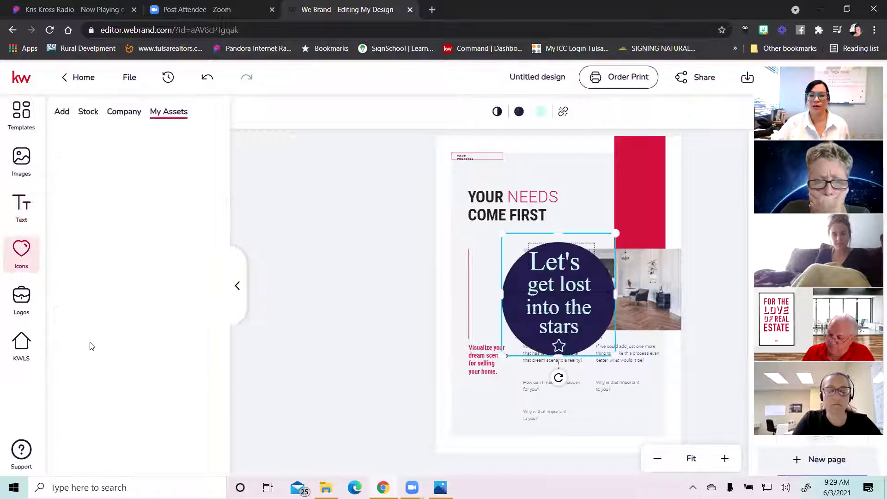
Retype the badge lines to read 'Open', 'House', 'Sunday!' and '2-4'.
{"action": "double_click", "coordinate": [555, 270]}
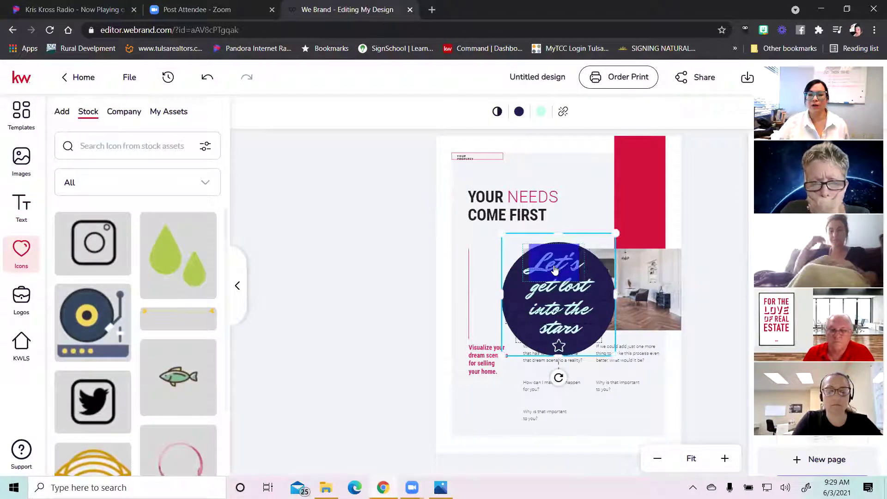
{"action": "type", "text": "Open"}
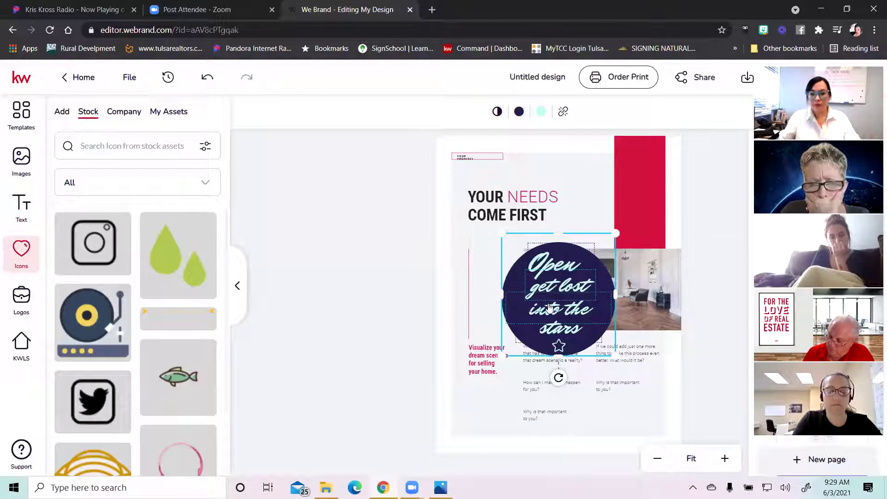
{"action": "double_click", "coordinate": [556, 285]}
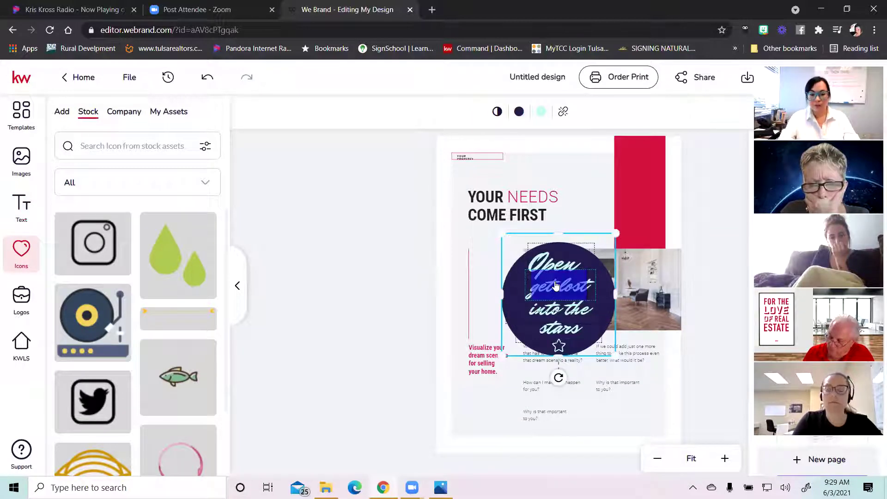
{"action": "type", "text": "House"}
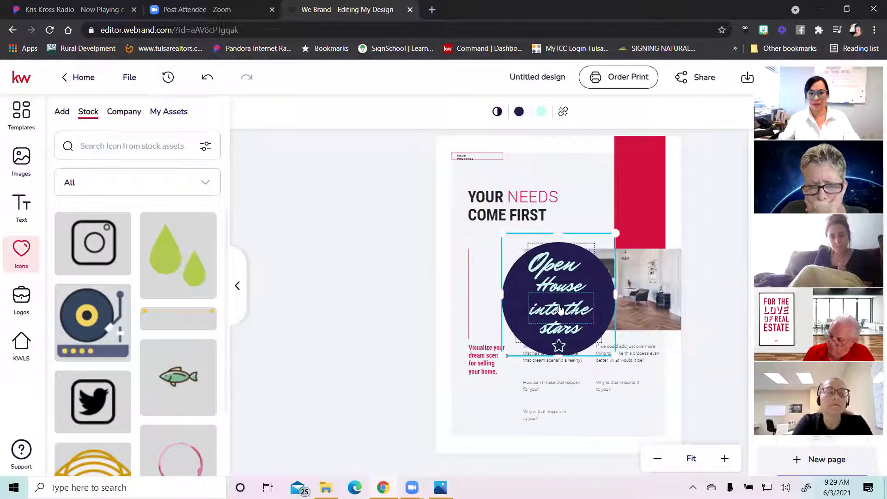
{"action": "triple_click", "coordinate": [560, 309]}
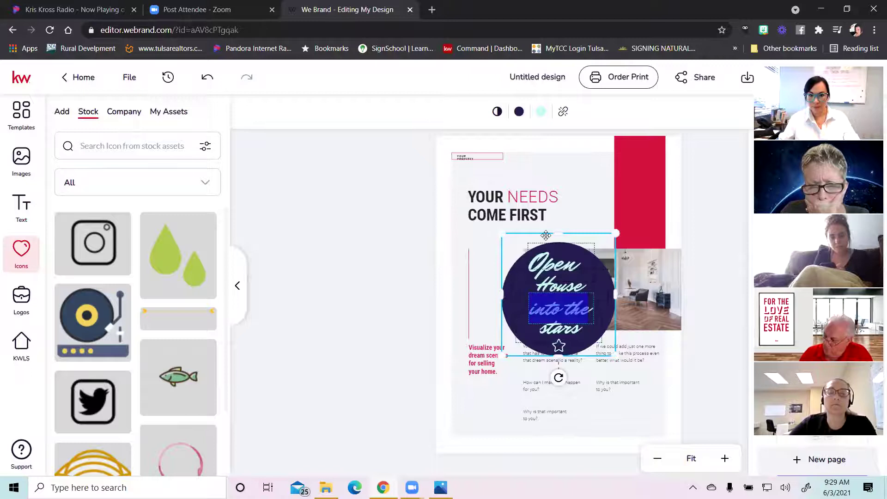
{"action": "type", "text": "Sund"}
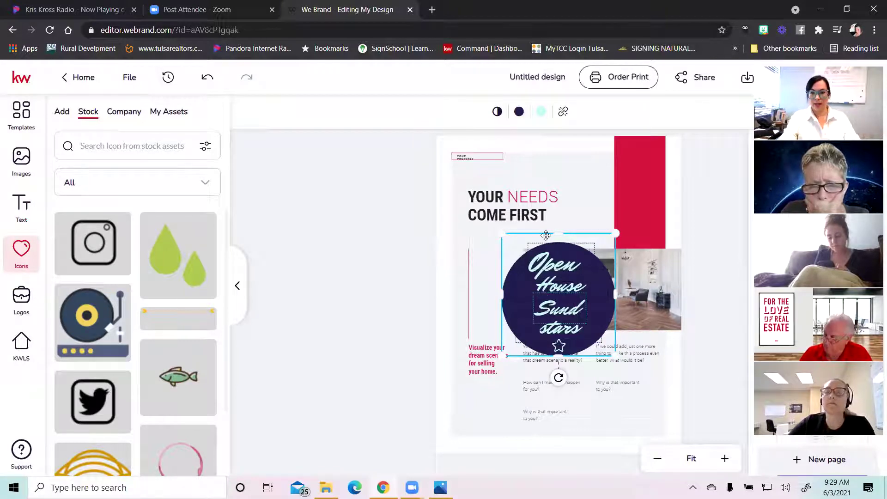
{"action": "type", "text": "ay!"}
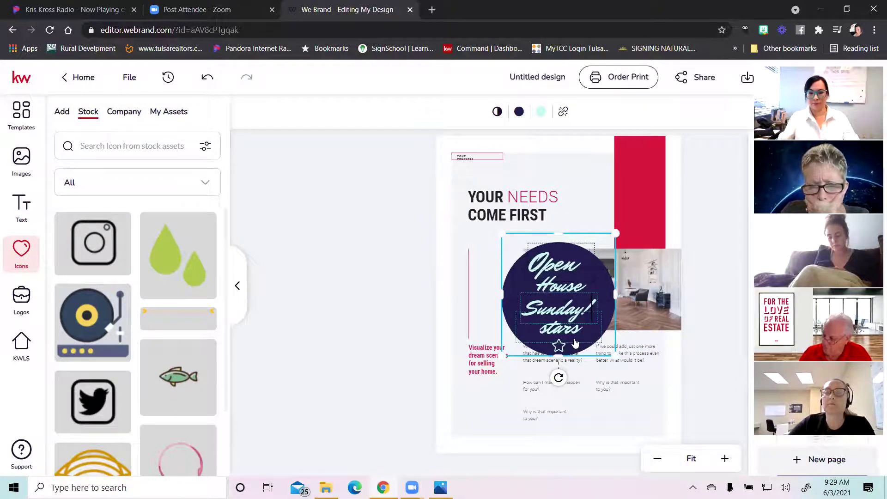
{"action": "triple_click", "coordinate": [568, 329]}
{"action": "type", "text": "2-4"}
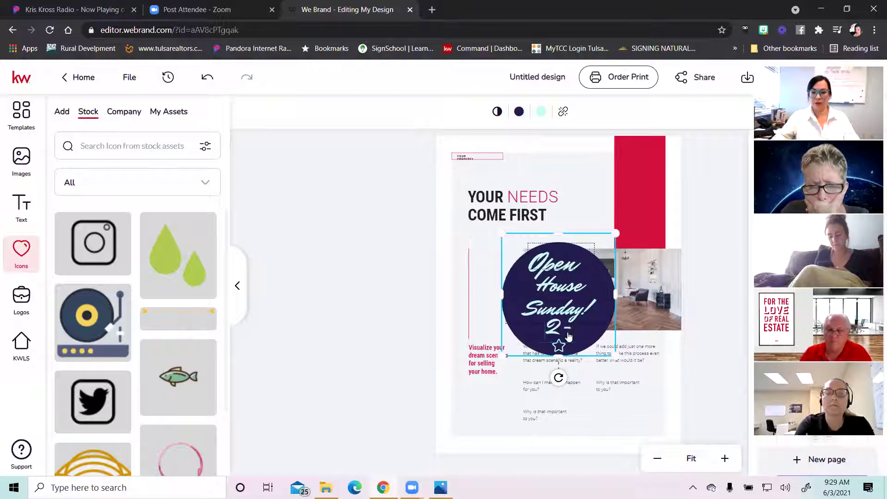
{"action": "left_click", "coordinate": [568, 268]}
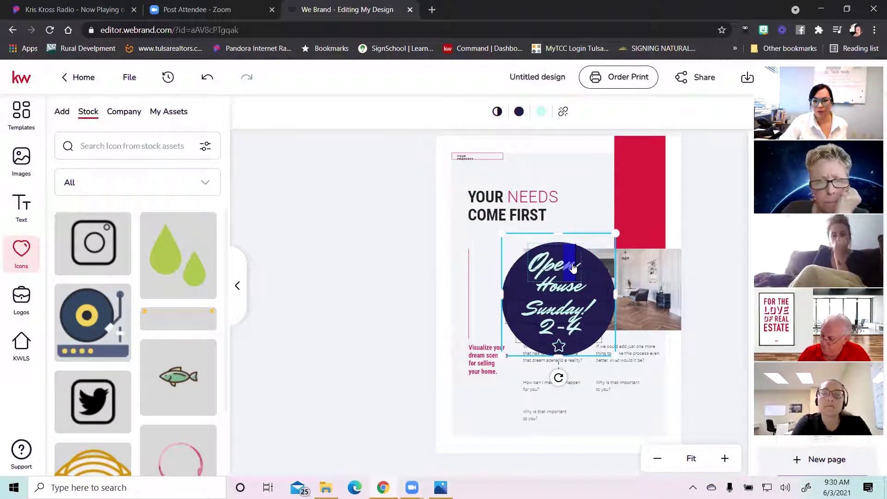
{"action": "double_click", "coordinate": [536, 279]}
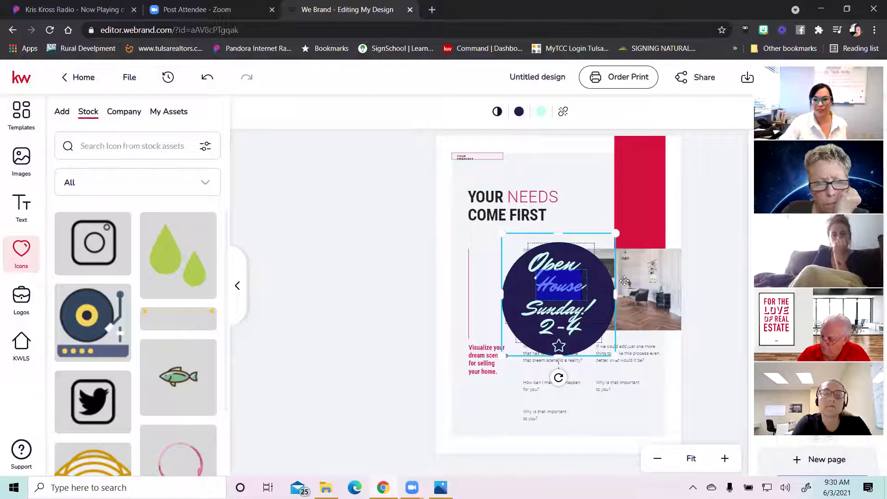
{"action": "left_click", "coordinate": [646, 266]}
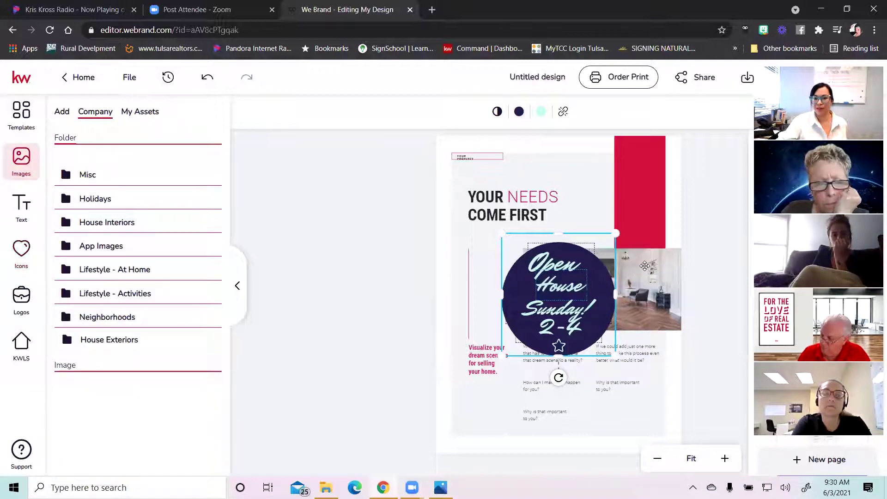
{"action": "key", "text": "ctrl+z"}
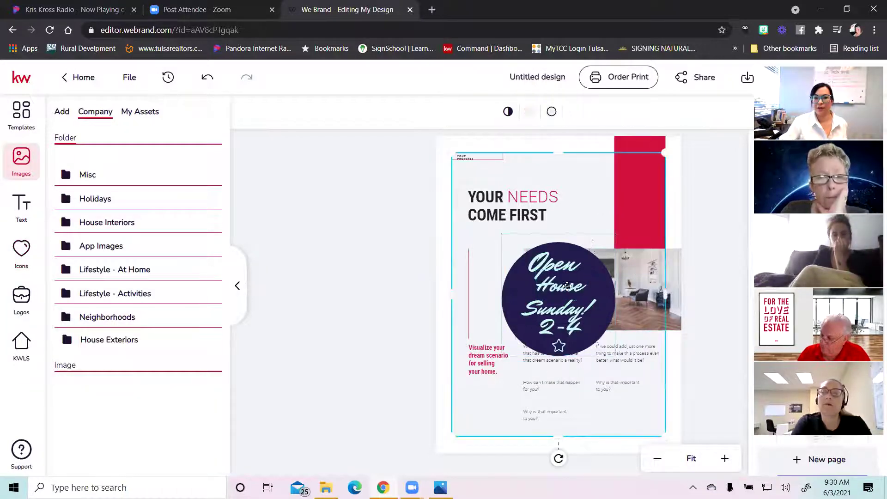
Move the Open House badge up over the red bar, then delete it.
{"action": "left_click", "coordinate": [618, 189]}
{"action": "left_click_drag", "start_coordinate": [618, 189], "coordinate": [625, 180]}
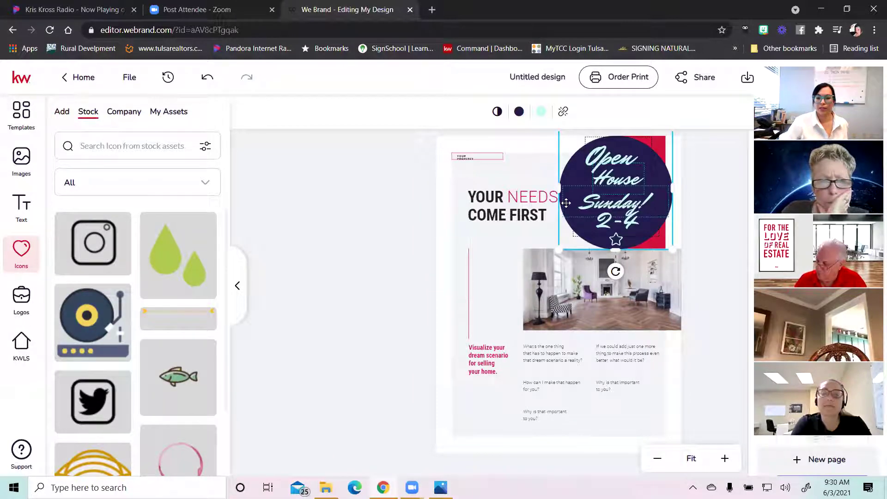
{"action": "key", "text": "Delete"}
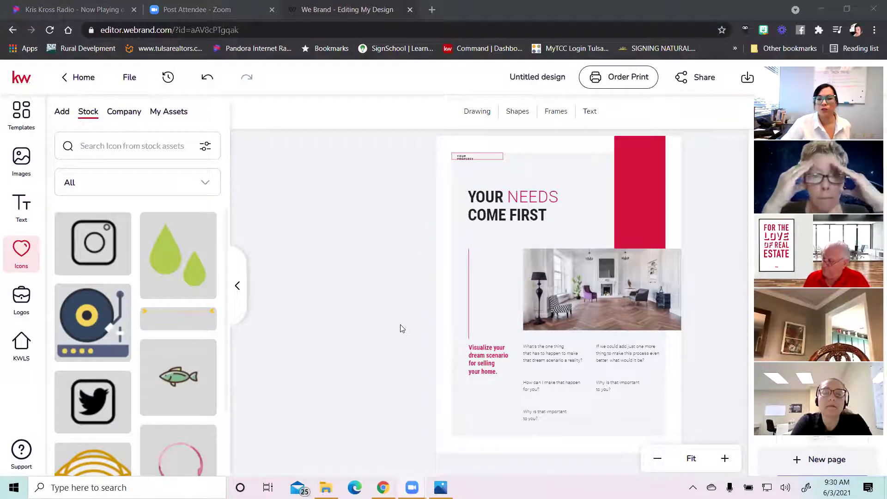
{"action": "left_click", "coordinate": [574, 283]}
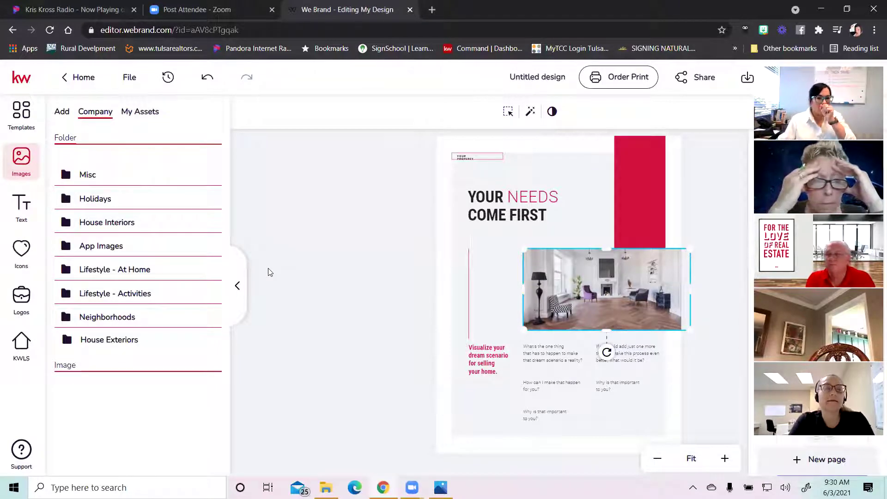
Browse the text Banners and Company styles, then show the saved text items in My Assets.
{"action": "left_click", "coordinate": [24, 203]}
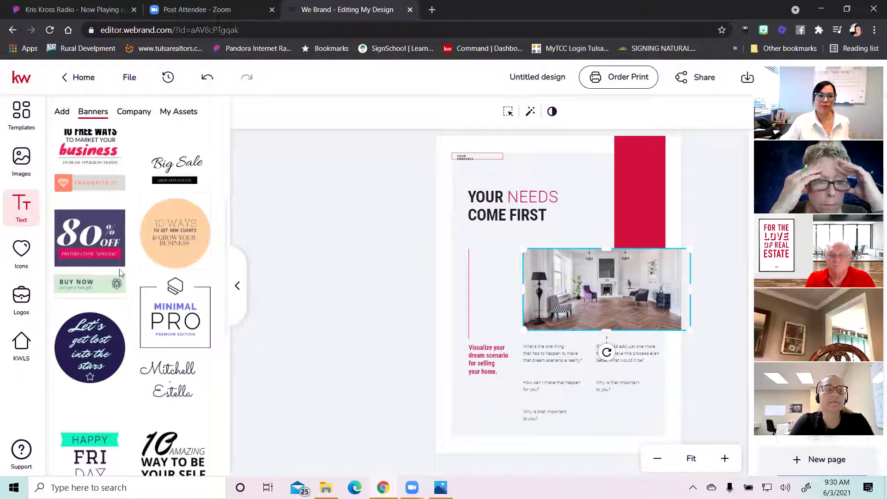
{"action": "scroll", "coordinate": [138, 290], "scroll_direction": "down", "scroll_amount": 3}
{"action": "scroll", "coordinate": [137, 291], "scroll_direction": "down", "scroll_amount": 2}
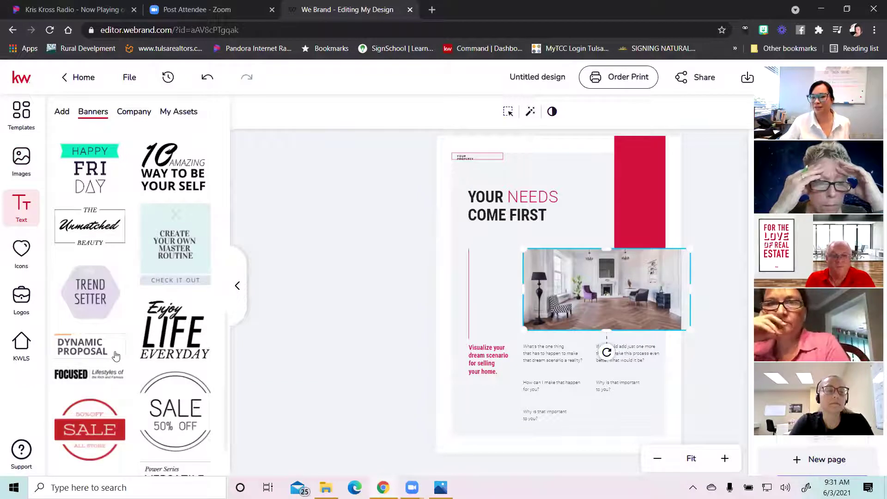
{"action": "scroll", "coordinate": [116, 356], "scroll_direction": "up", "scroll_amount": 7}
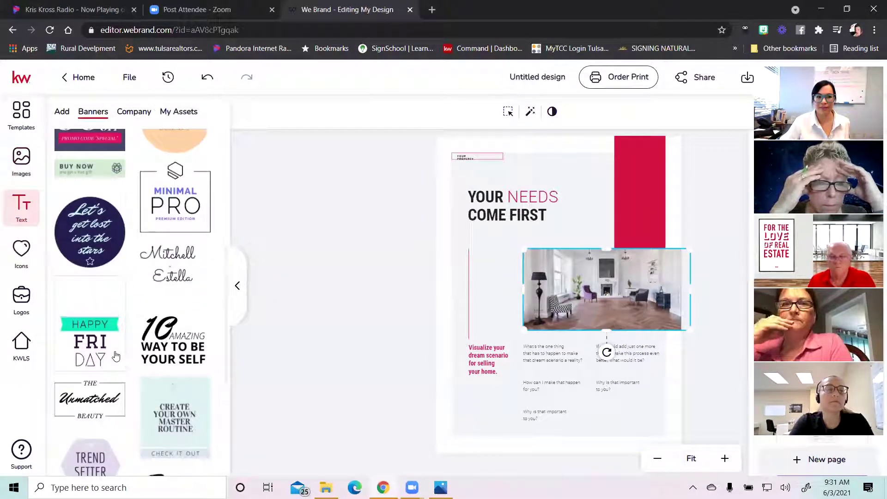
{"action": "left_click", "coordinate": [133, 113]}
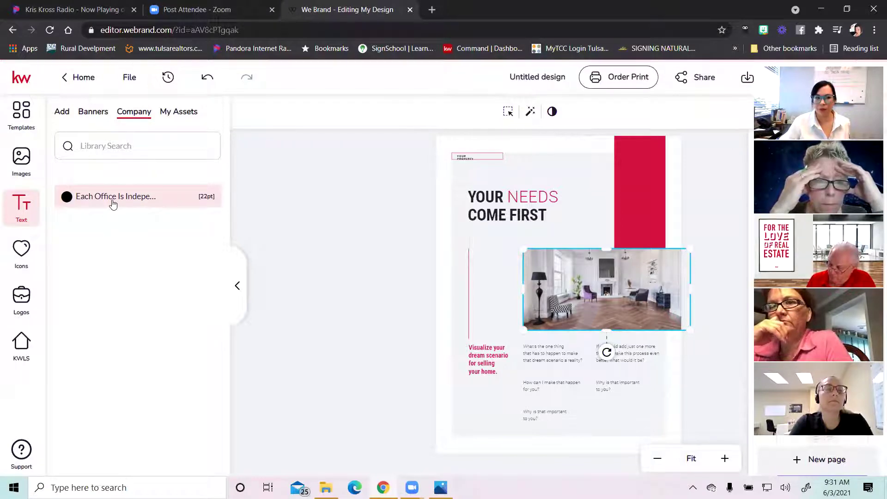
{"action": "left_click", "coordinate": [181, 114]}
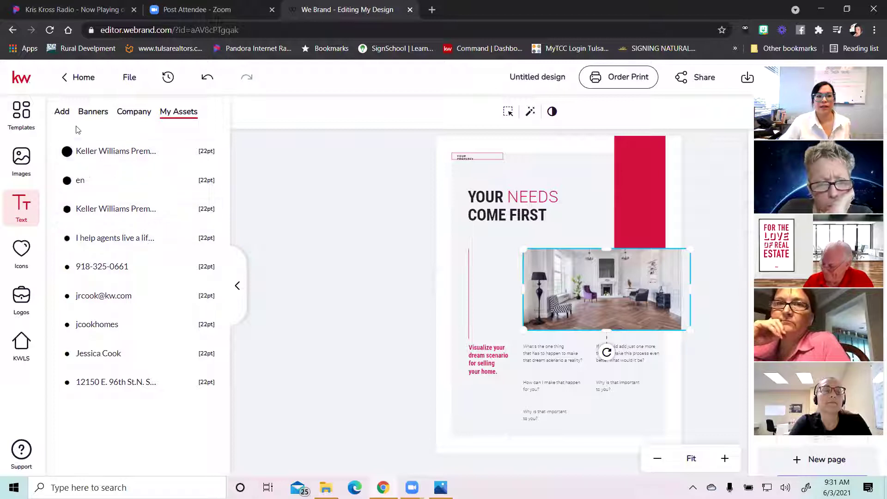
Add the banana stock icon and shrink it onto the red bar at the top right.
{"action": "left_click", "coordinate": [12, 252]}
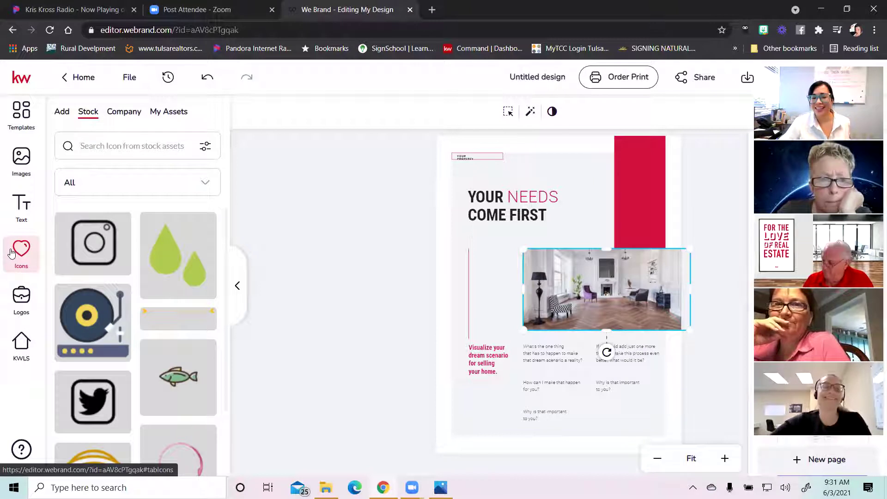
{"action": "scroll", "coordinate": [107, 330], "scroll_direction": "down", "scroll_amount": 2}
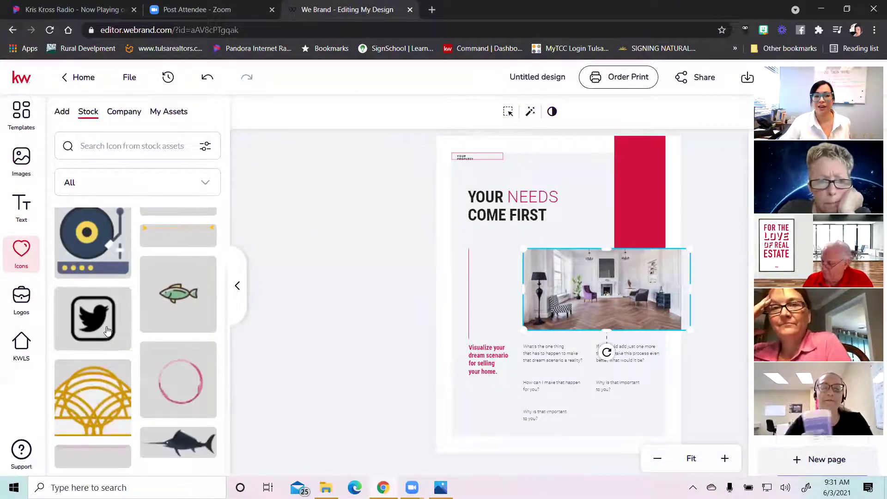
{"action": "scroll", "coordinate": [106, 329], "scroll_direction": "down", "scroll_amount": 6}
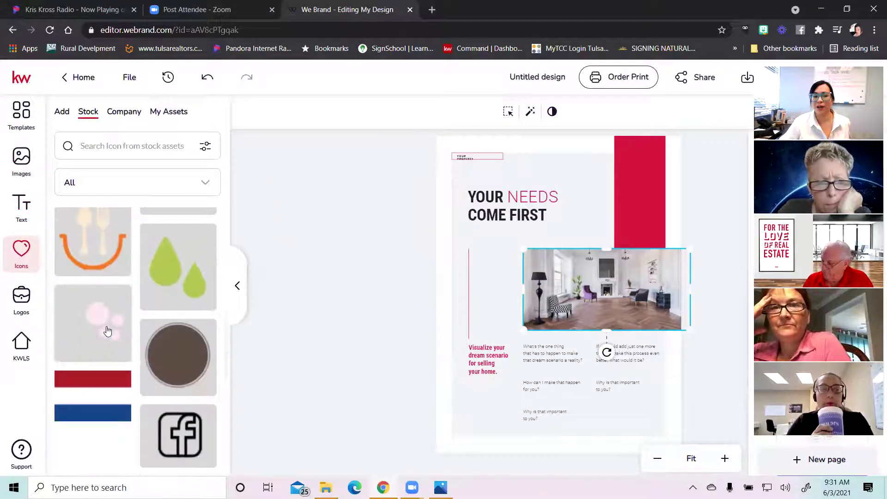
{"action": "scroll", "coordinate": [107, 329], "scroll_direction": "down", "scroll_amount": 8}
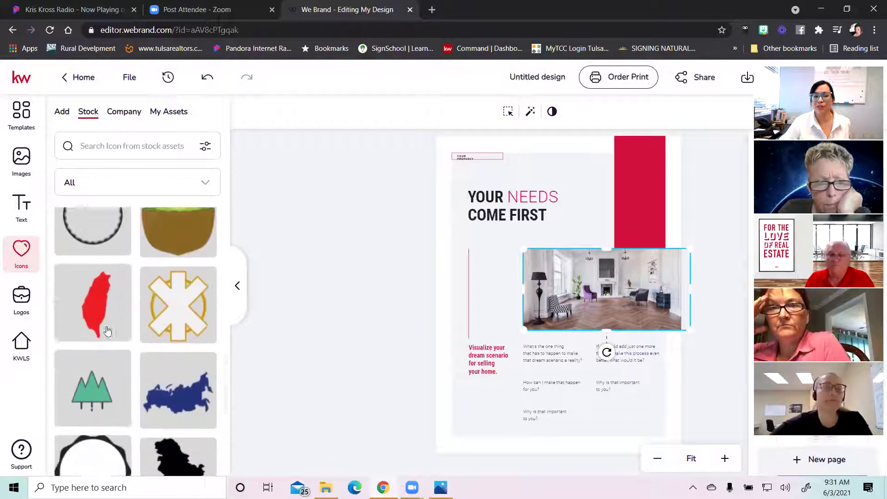
{"action": "scroll", "coordinate": [106, 330], "scroll_direction": "down", "scroll_amount": 4}
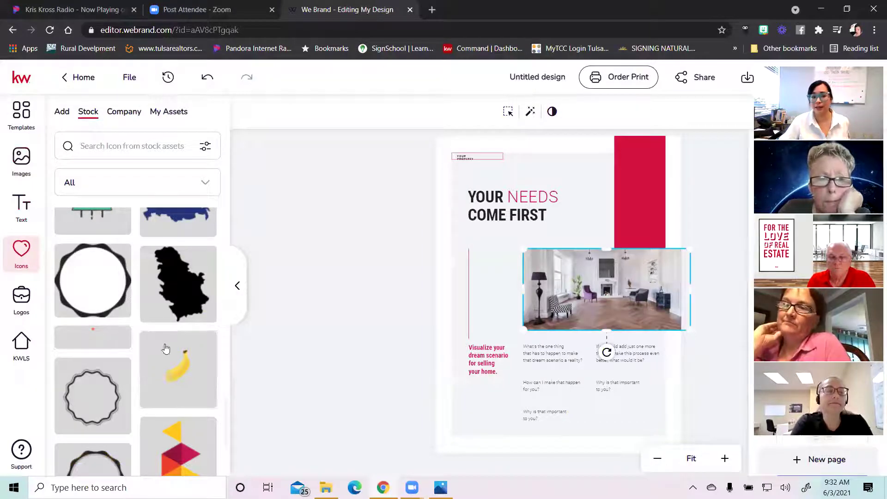
{"action": "left_click", "coordinate": [173, 376]}
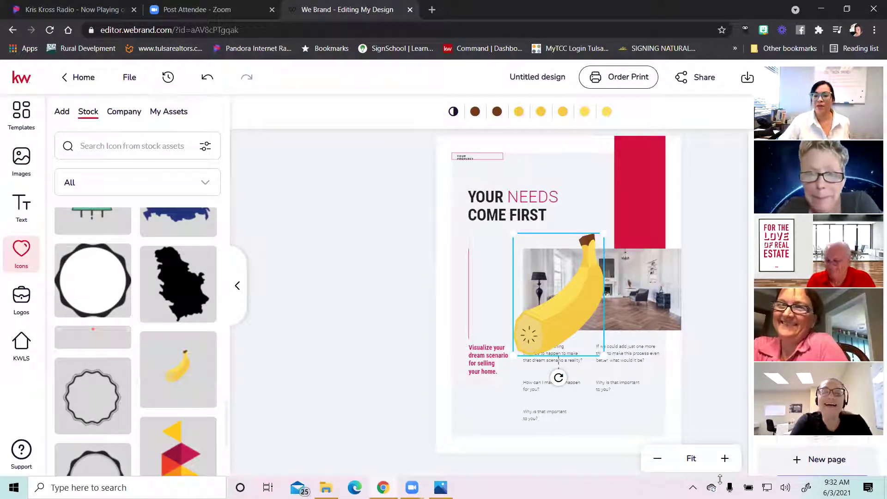
{"action": "left_click_drag", "start_coordinate": [602, 350], "coordinate": [642, 199]}
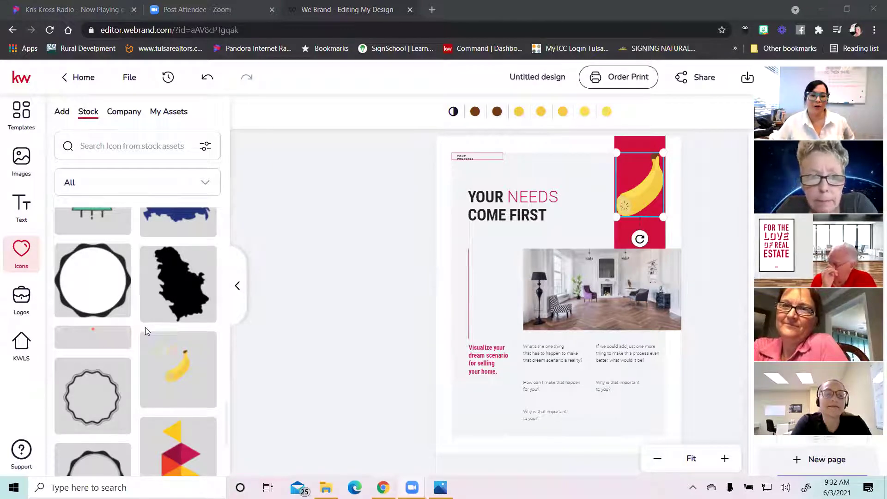
Check the Company and My Assets icons, then show the SVG-only icon upload area.
{"action": "scroll", "coordinate": [145, 327], "scroll_direction": "down", "scroll_amount": 5}
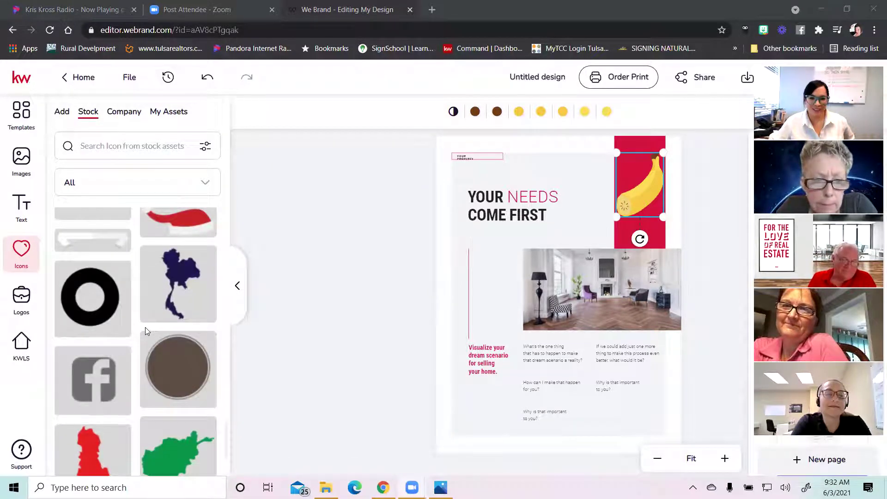
{"action": "scroll", "coordinate": [145, 327], "scroll_direction": "up", "scroll_amount": 3}
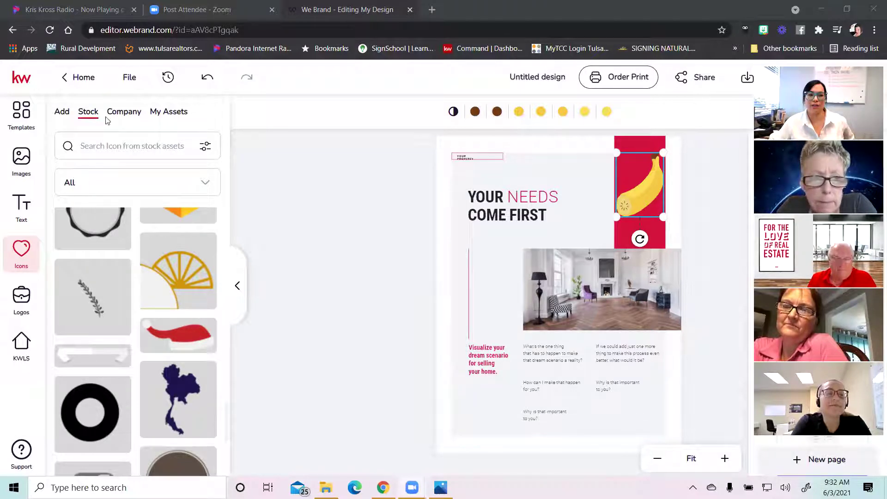
{"action": "left_click", "coordinate": [128, 112]}
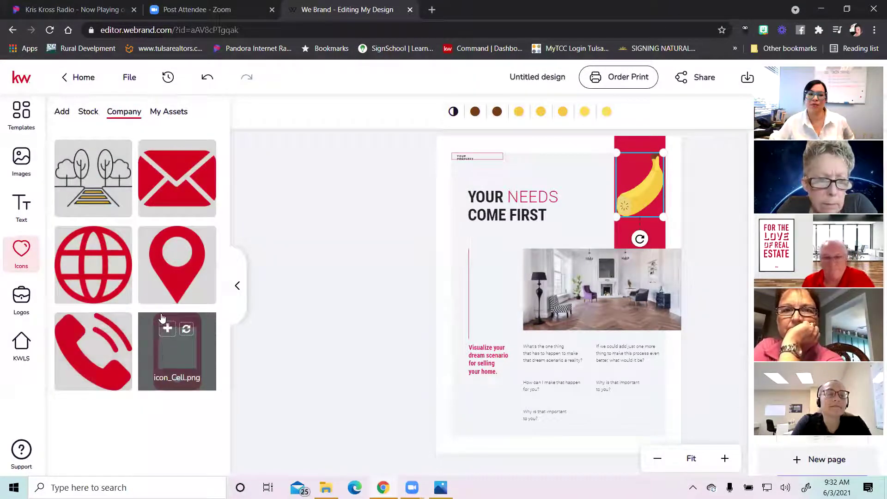
{"action": "left_click", "coordinate": [169, 113]}
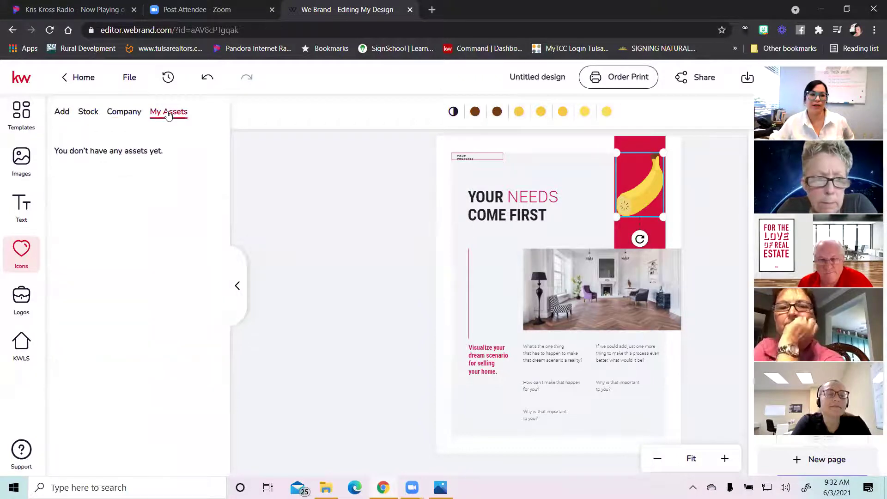
{"action": "left_click", "coordinate": [63, 113]}
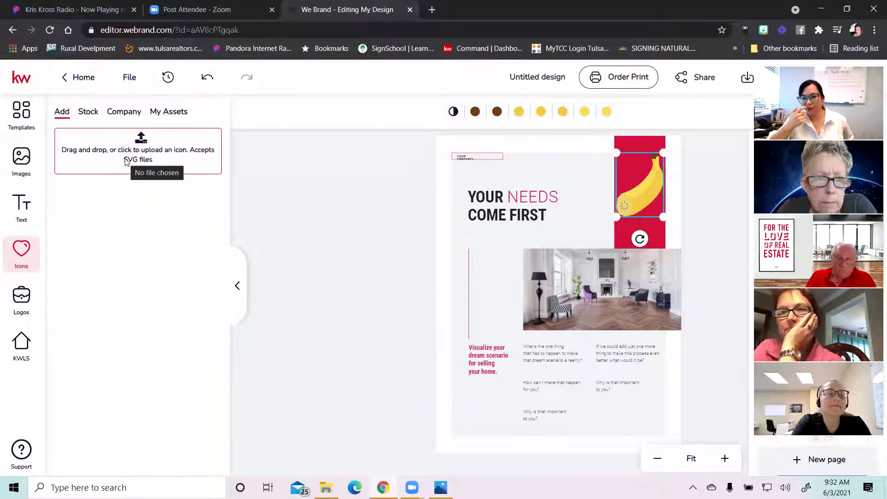
Browse the Company logo folders KW, Misc and Events, returning to the folder list after each.
{"action": "left_click", "coordinate": [30, 299]}
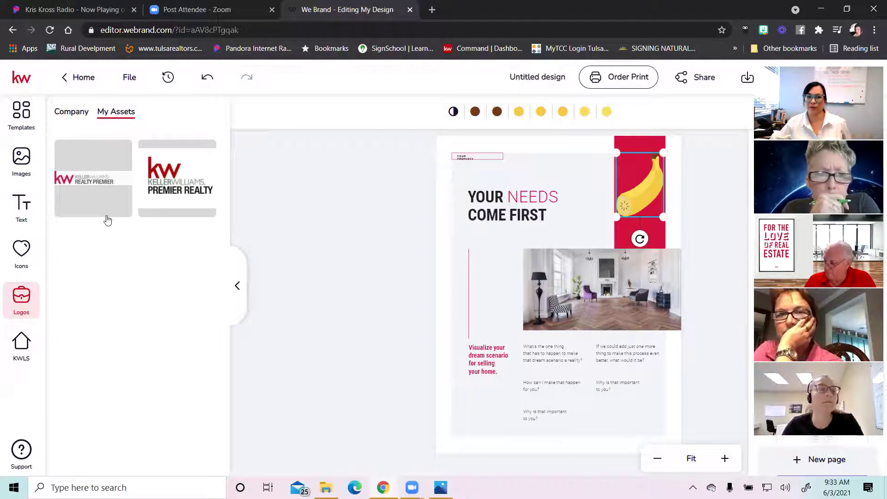
{"action": "left_click", "coordinate": [66, 118]}
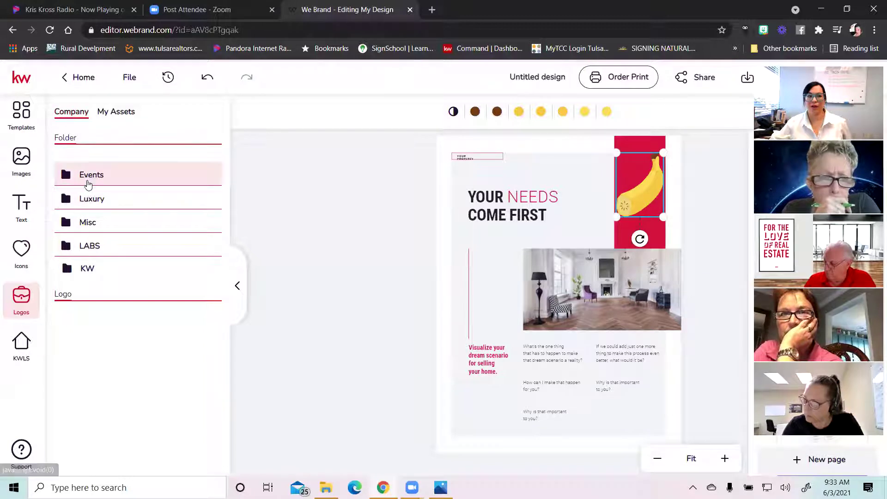
{"action": "left_click", "coordinate": [98, 270]}
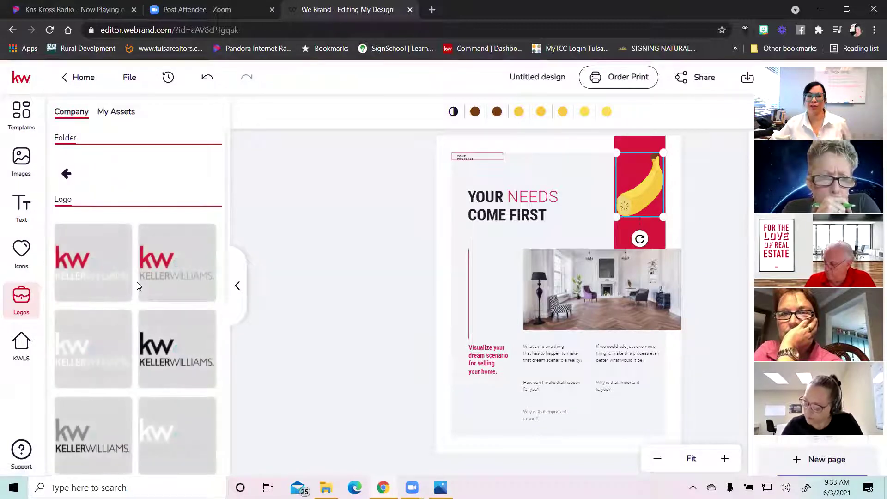
{"action": "scroll", "coordinate": [137, 282], "scroll_direction": "down", "scroll_amount": 5}
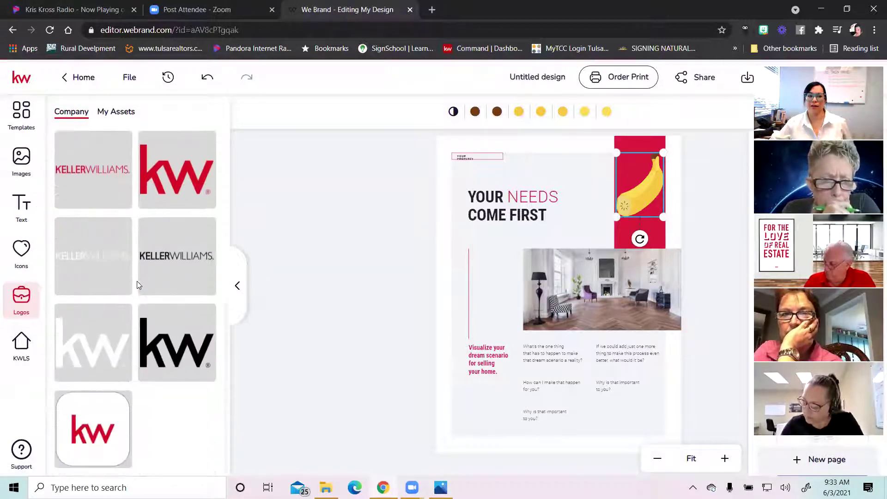
{"action": "scroll", "coordinate": [136, 276], "scroll_direction": "up", "scroll_amount": 5}
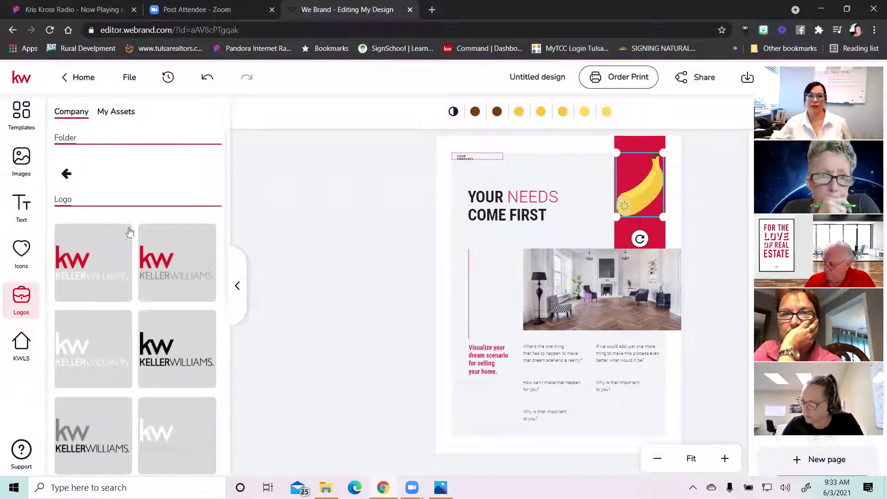
{"action": "left_click", "coordinate": [67, 174]}
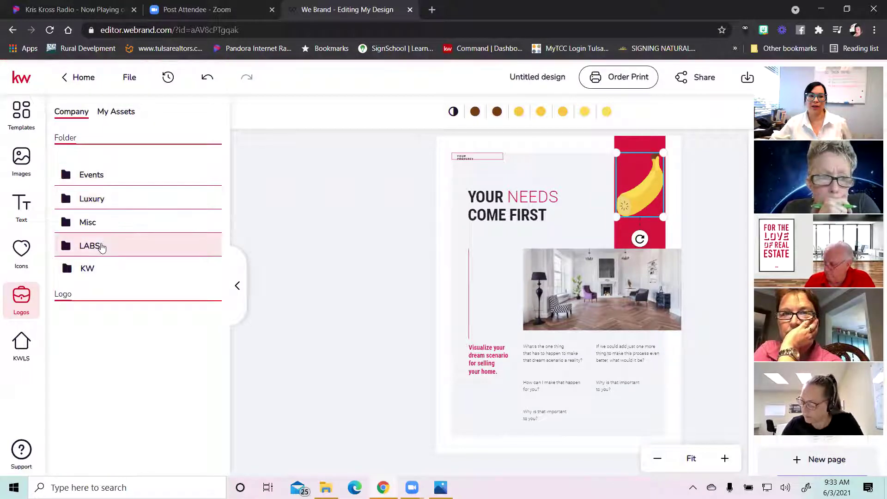
{"action": "left_click", "coordinate": [84, 222]}
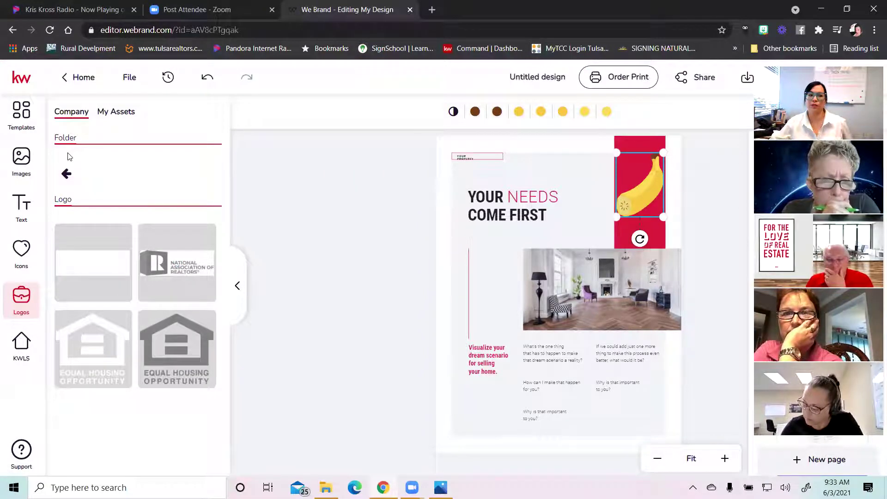
{"action": "left_click", "coordinate": [67, 174]}
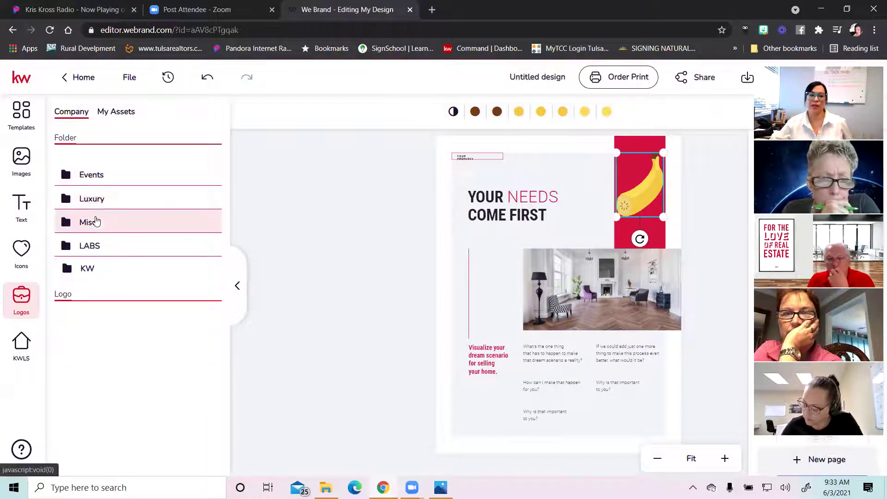
{"action": "left_click", "coordinate": [94, 179]}
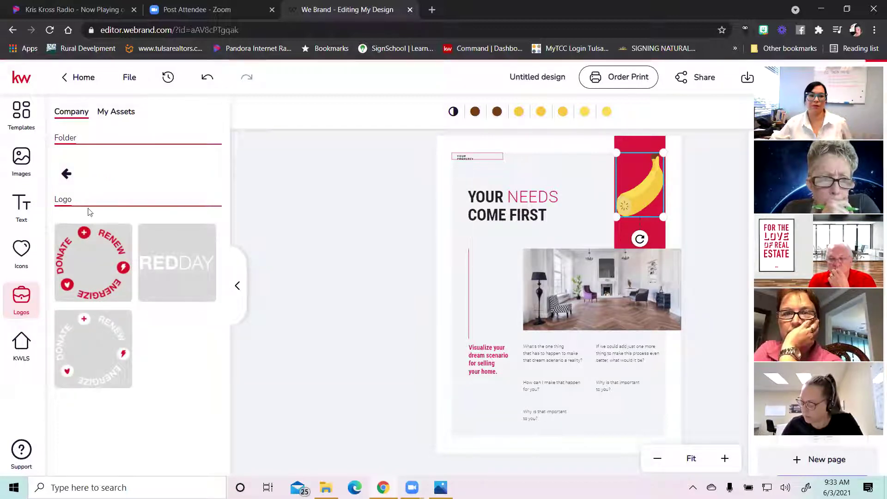
{"action": "left_click", "coordinate": [64, 179]}
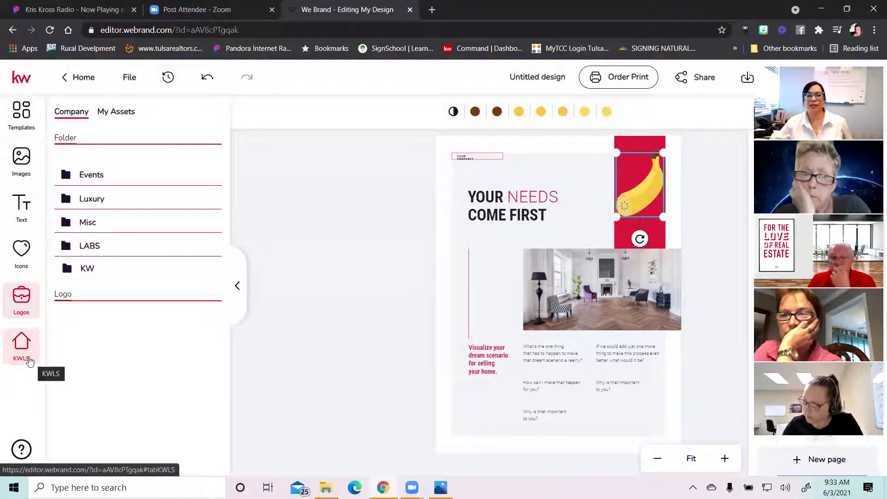
Open the KWLS listing search and search by Listing agent, entering an agent's name.
{"action": "left_click", "coordinate": [21, 359]}
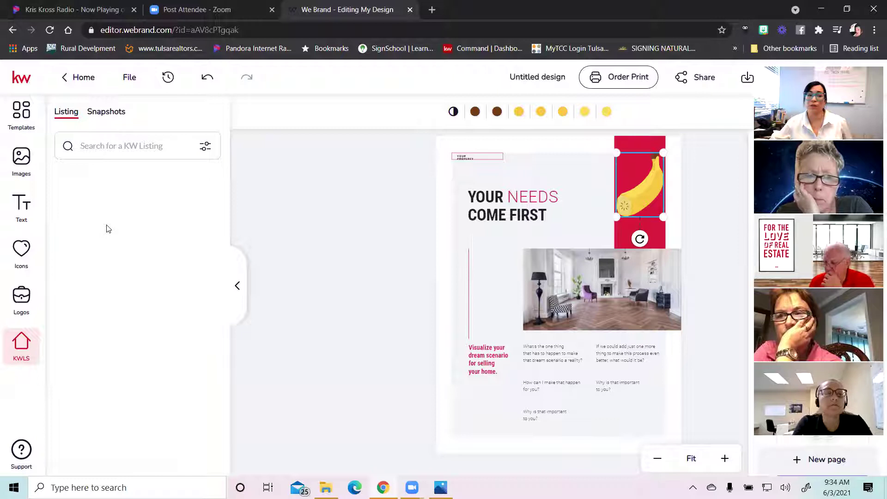
{"action": "left_click", "coordinate": [124, 150]}
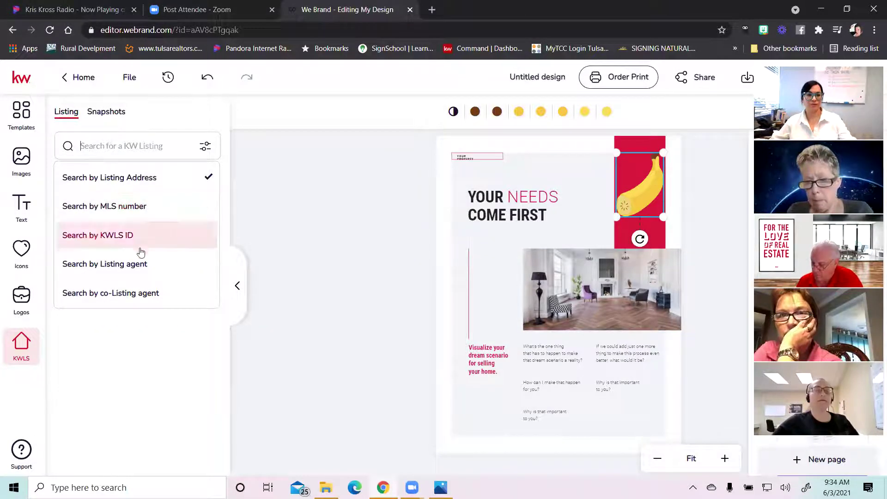
{"action": "left_click", "coordinate": [141, 263]}
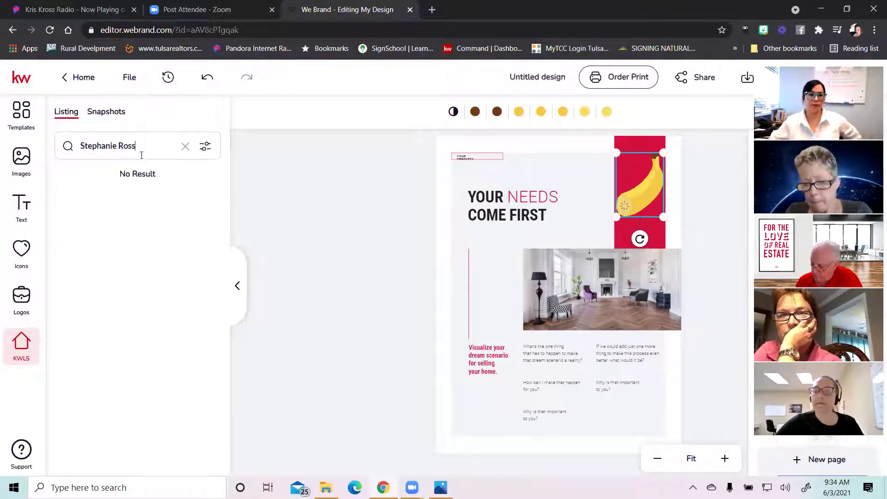
Clear the agent name and switch the search type to Search by Listing Address.
{"action": "left_click", "coordinate": [185, 146]}
{"action": "left_click", "coordinate": [95, 146]}
{"action": "left_click", "coordinate": [95, 177]}
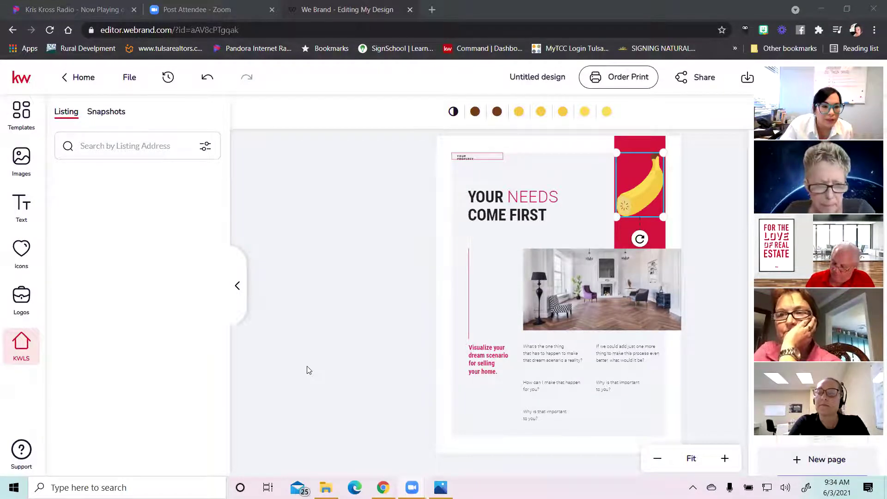
Search the listings by the property's street address and open the Tulsa listing's photos.
{"action": "left_click", "coordinate": [135, 147]}
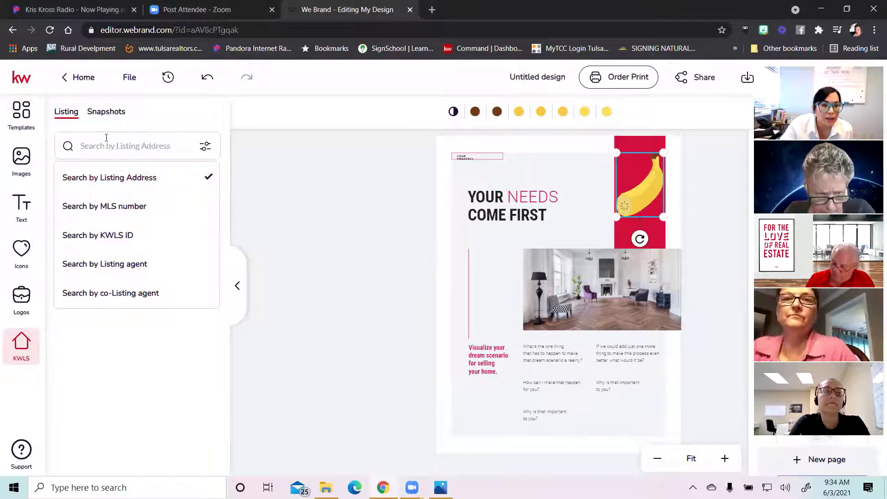
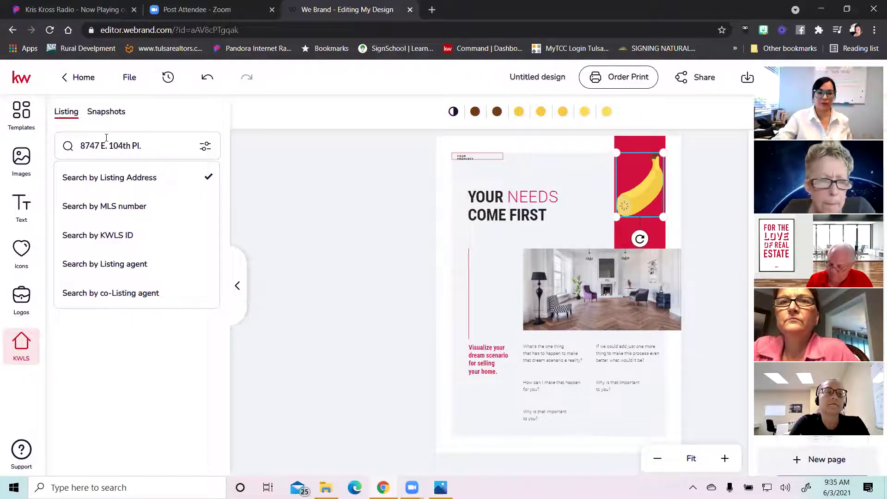
{"action": "key", "text": "Return"}
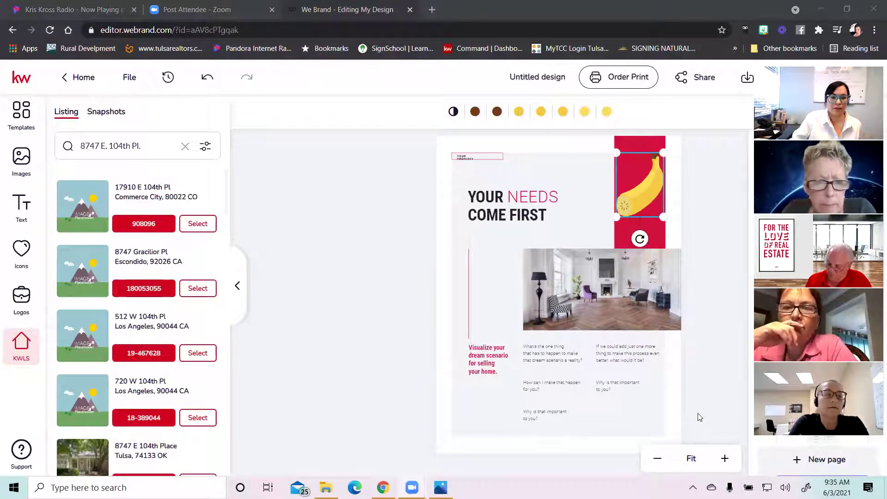
{"action": "scroll", "coordinate": [144, 394], "scroll_direction": "down", "scroll_amount": 3}
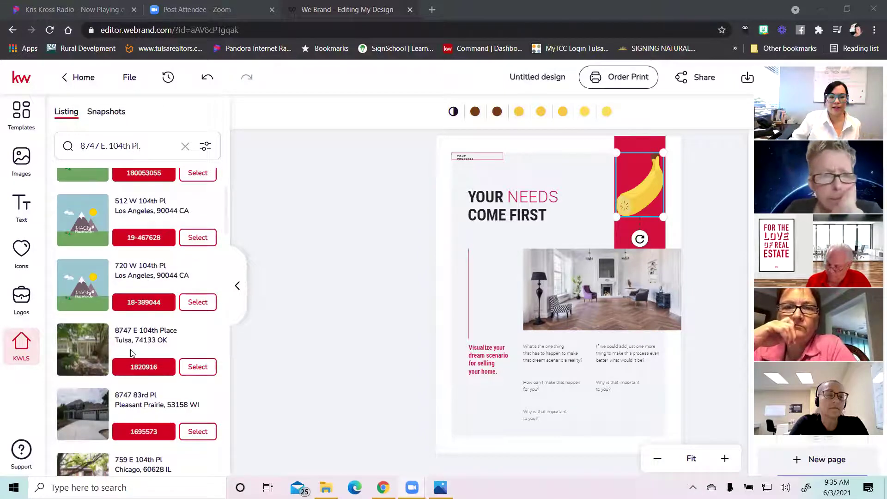
{"action": "left_click", "coordinate": [198, 370]}
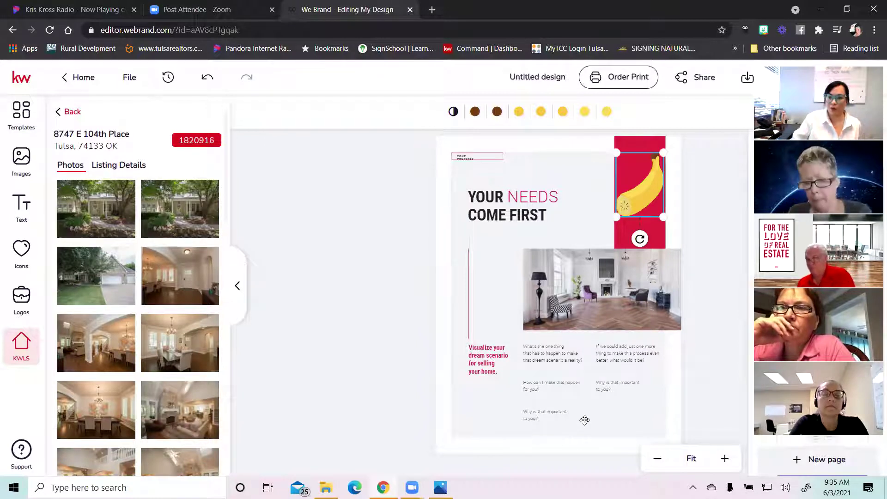
Replace the page's living-room photo with the listing's front-exterior house photo.
{"action": "left_click", "coordinate": [607, 295]}
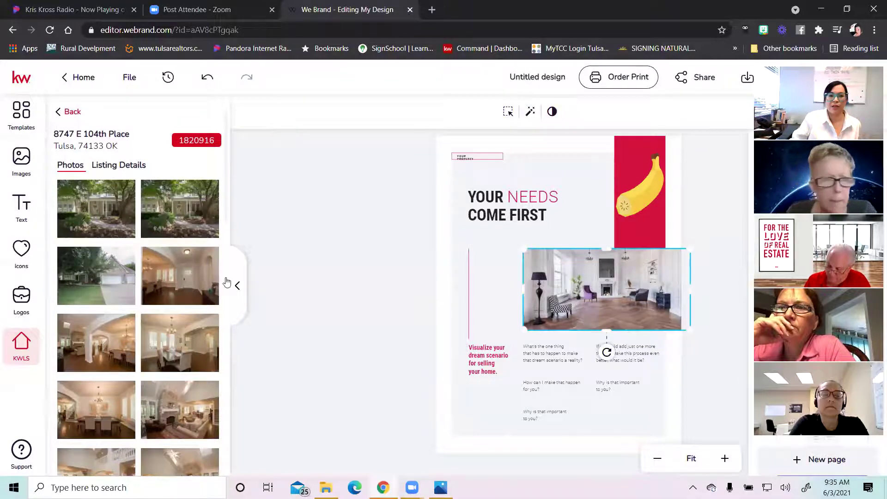
{"action": "mouse_move", "coordinate": [94, 190]}
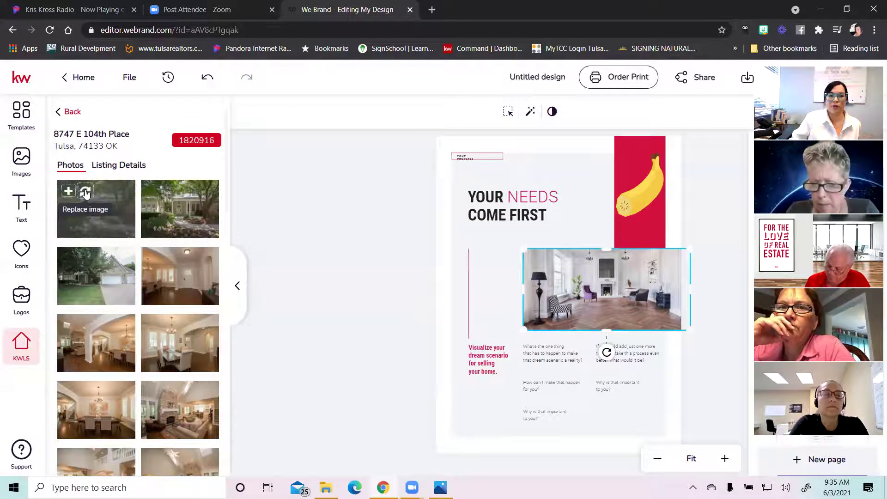
{"action": "left_click", "coordinate": [86, 191]}
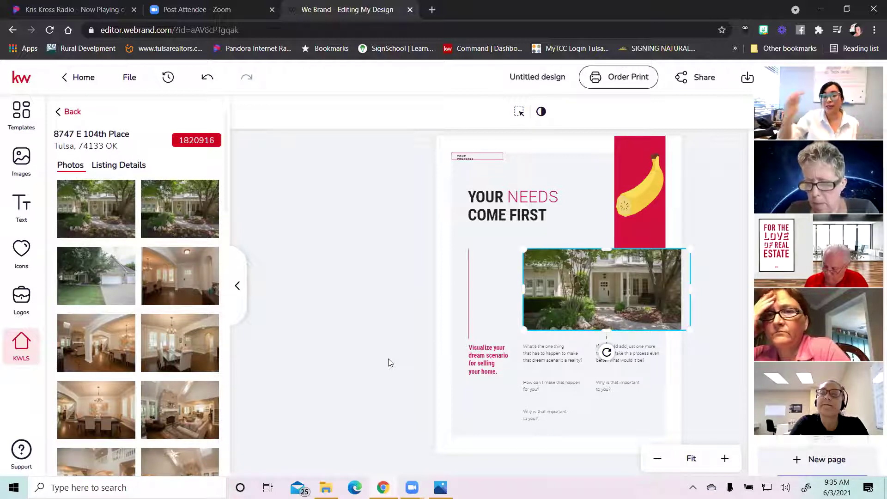
Browse the Tulsa listing's detail fields (Sold, Residential, Single Family Detached), then go back to the results.
{"action": "left_click", "coordinate": [116, 166]}
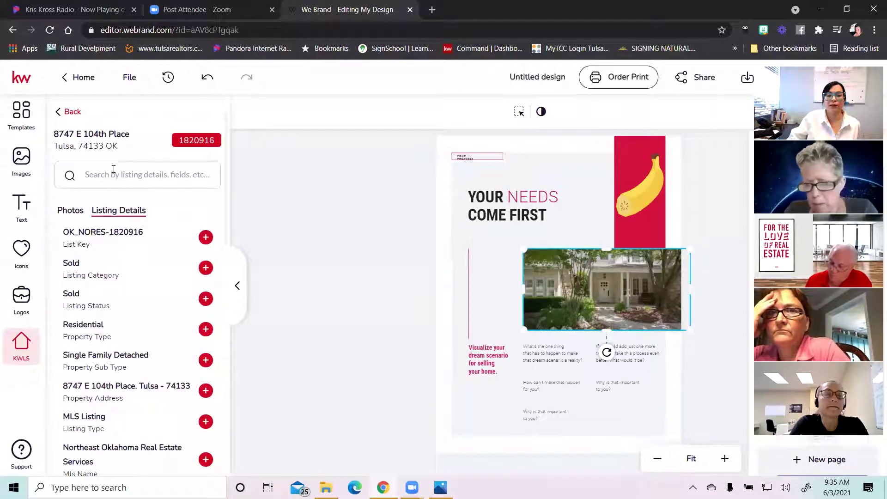
{"action": "scroll", "coordinate": [124, 280], "scroll_direction": "down", "scroll_amount": 1}
{"action": "scroll", "coordinate": [125, 280], "scroll_direction": "down", "scroll_amount": 7}
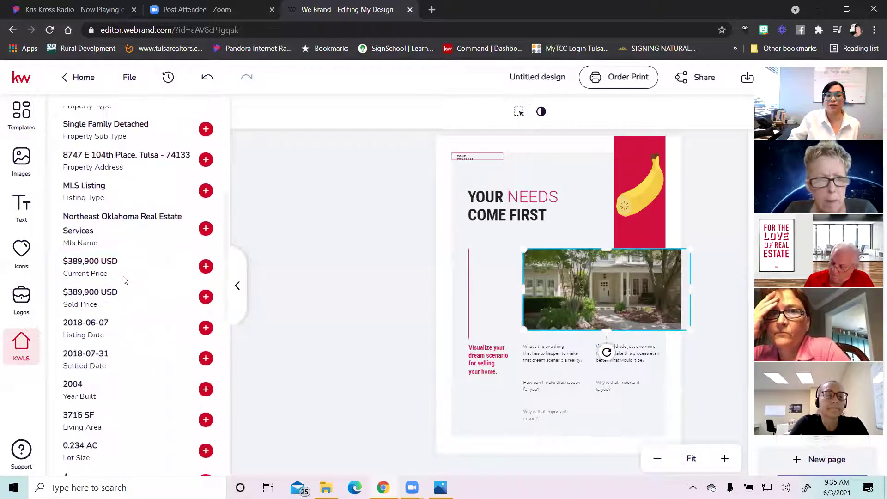
{"action": "scroll", "coordinate": [124, 280], "scroll_direction": "down", "scroll_amount": 7}
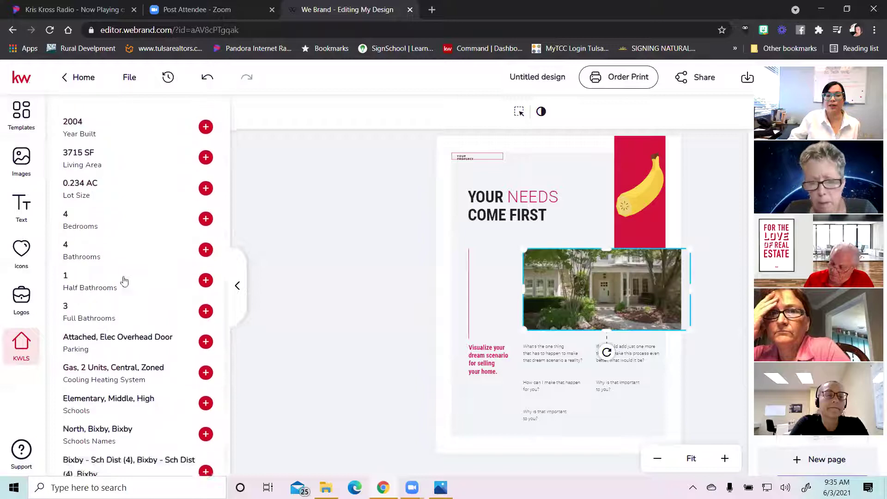
{"action": "scroll", "coordinate": [124, 280], "scroll_direction": "down", "scroll_amount": 1}
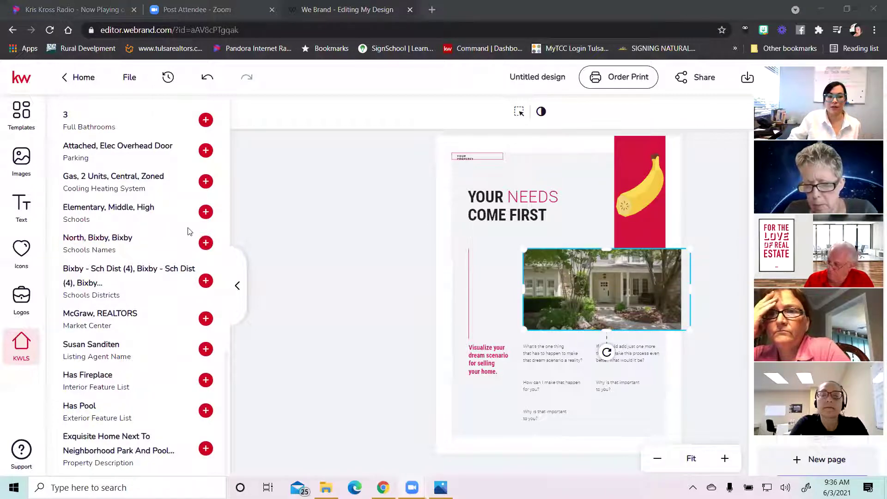
{"action": "scroll", "coordinate": [182, 234], "scroll_direction": "up", "scroll_amount": 15}
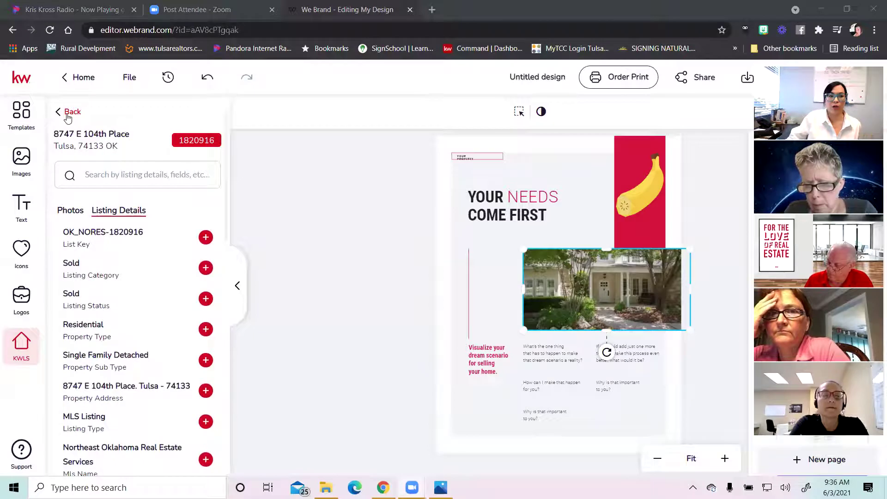
{"action": "left_click", "coordinate": [67, 112]}
Search Snapshots for 'Maple Glen Owasso' and expand its market cards ($188,800 average listing price, 26 days on market).
{"action": "left_click", "coordinate": [119, 115]}
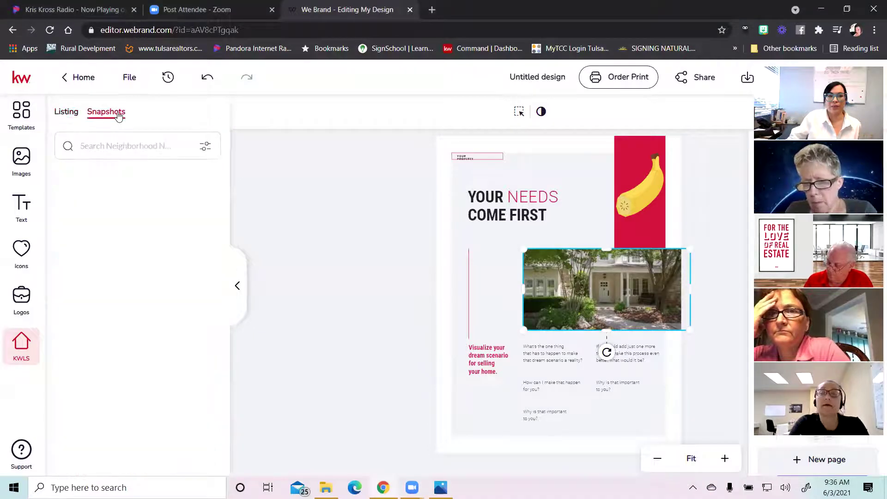
{"action": "left_click", "coordinate": [122, 147]}
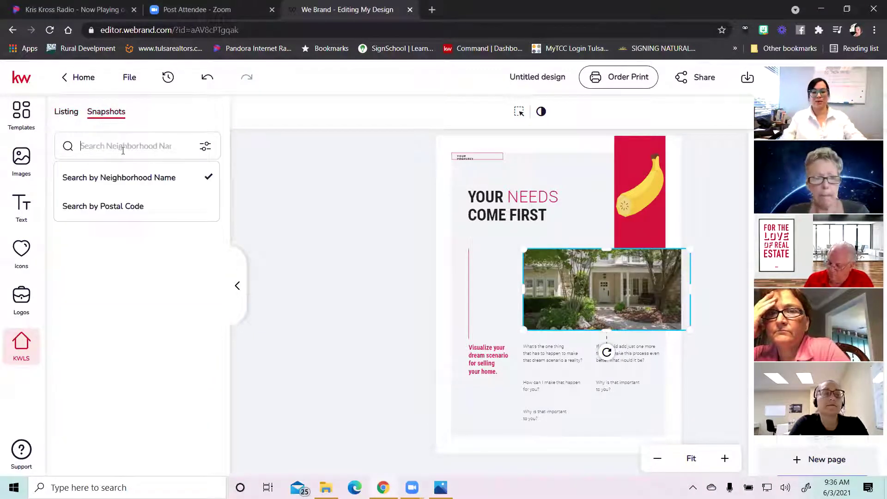
{"action": "type", "text": "Maple Glen"}
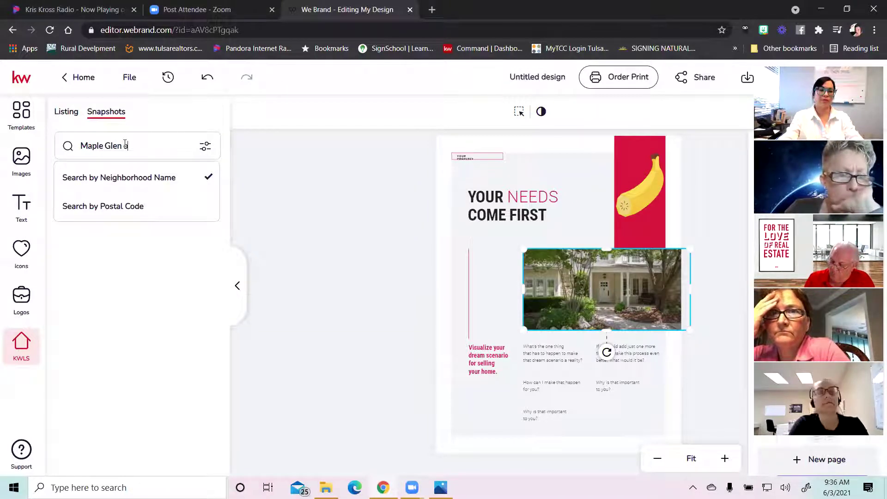
{"action": "type", "text": " Owass"}
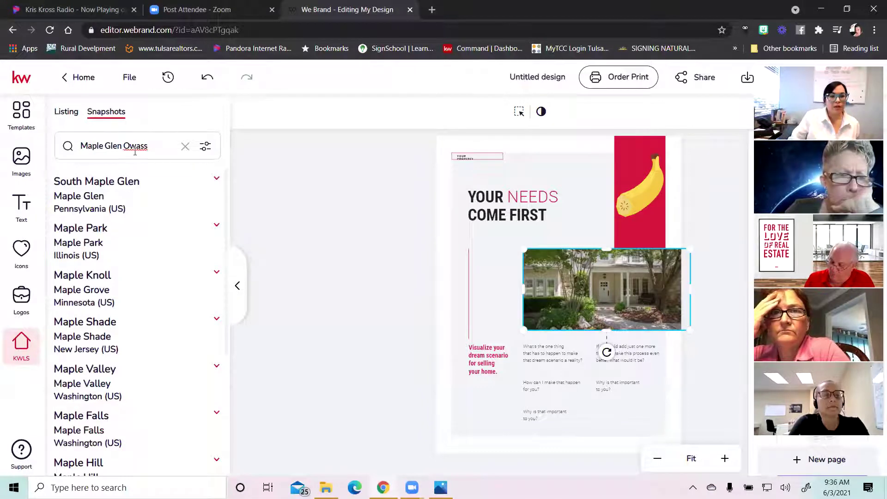
{"action": "type", "text": "o"}
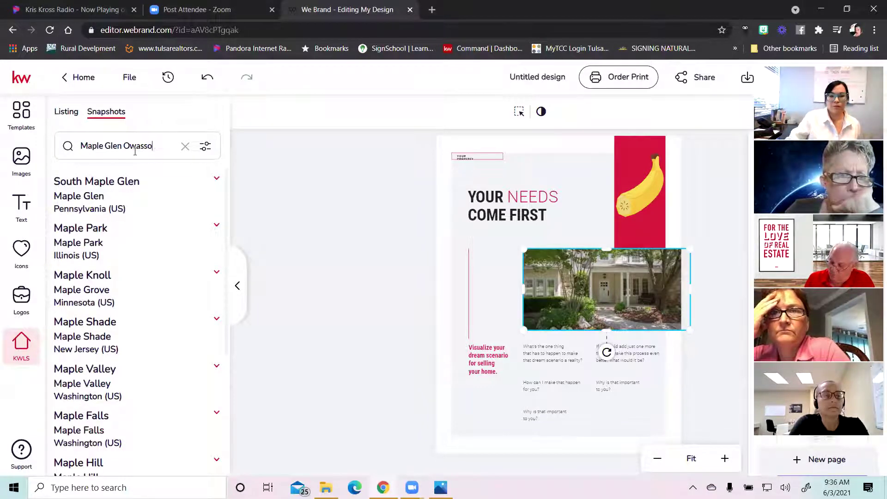
{"action": "left_click", "coordinate": [216, 225]}
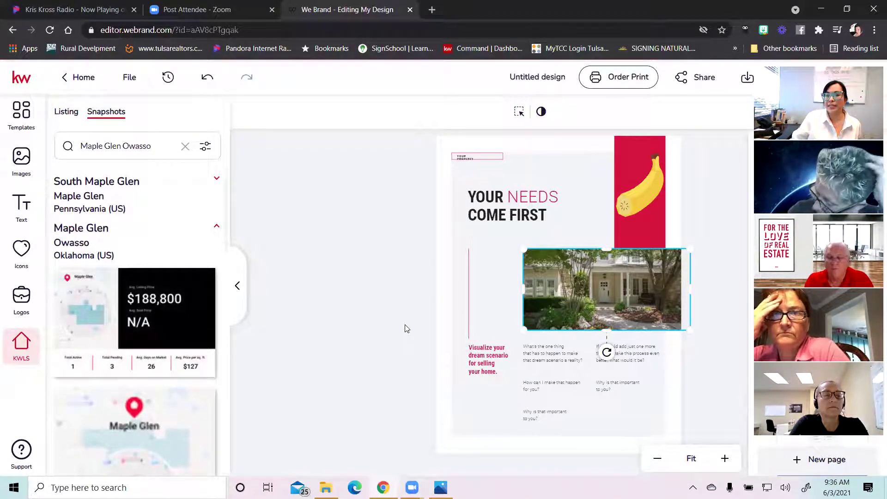
{"action": "mouse_move", "coordinate": [153, 322]}
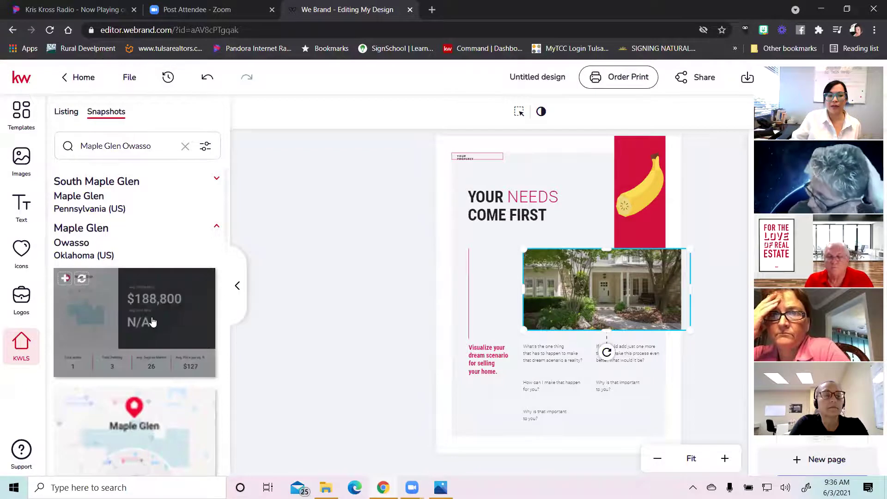
{"action": "scroll", "coordinate": [153, 322], "scroll_direction": "down", "scroll_amount": 5}
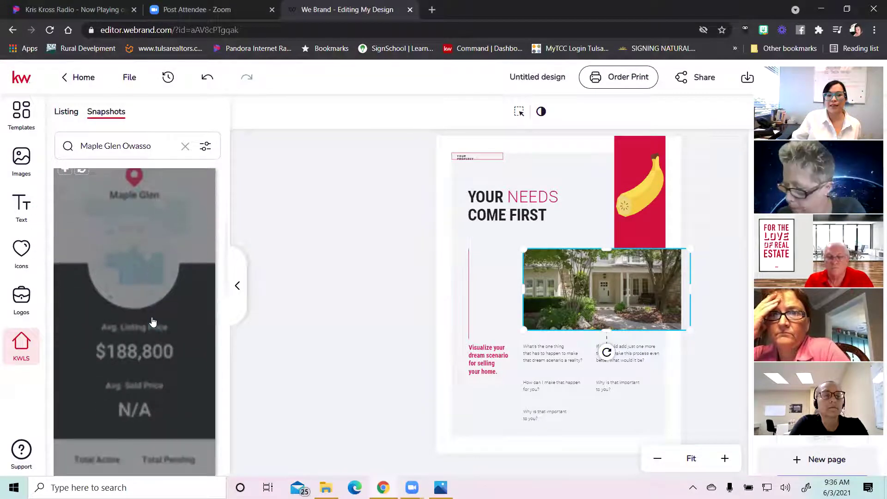
{"action": "scroll", "coordinate": [153, 322], "scroll_direction": "up", "scroll_amount": 1}
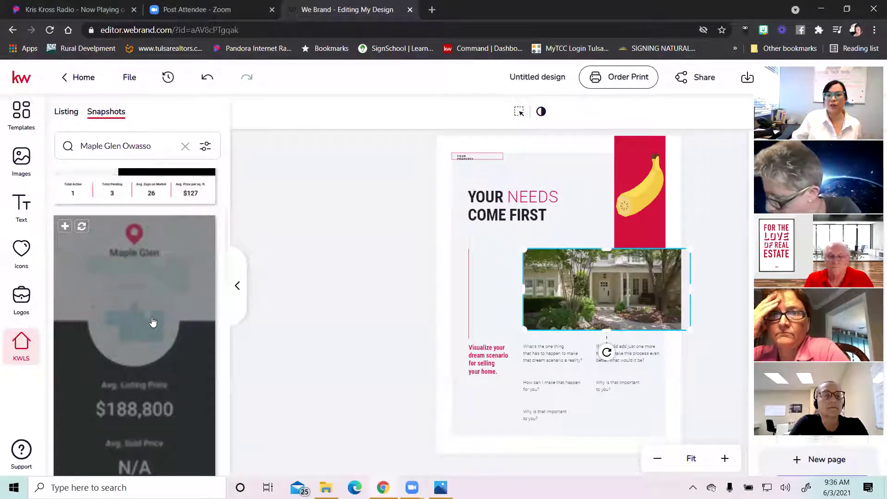
Add the Maple Glen snapshot, shrink it, and place it over the house photo's lower right.
{"action": "left_click", "coordinate": [453, 295]}
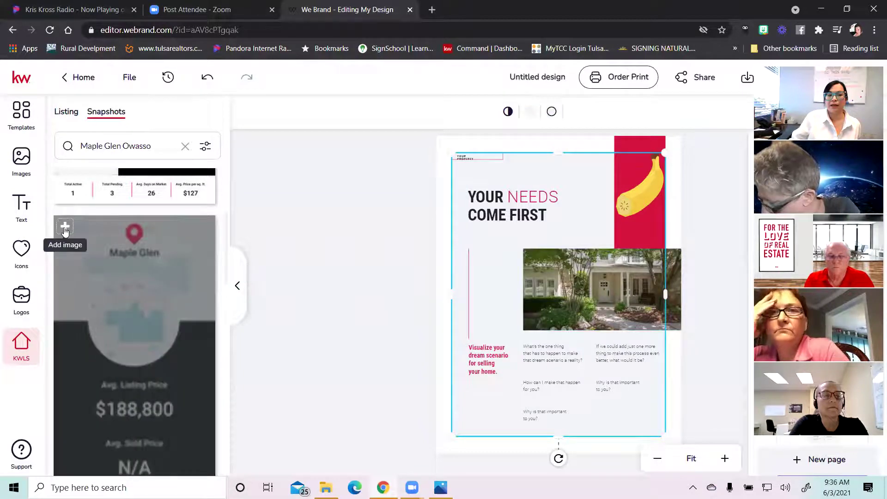
{"action": "left_click", "coordinate": [65, 228]}
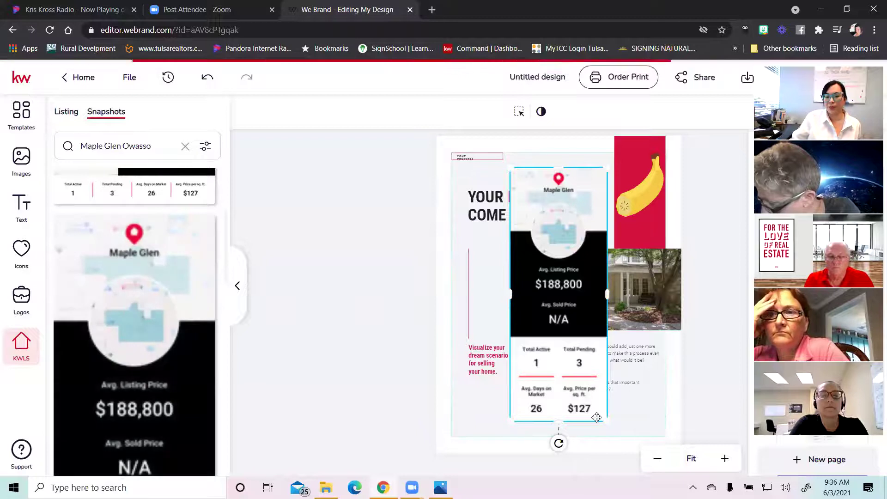
{"action": "left_click_drag", "start_coordinate": [605, 410], "coordinate": [575, 335]}
{"action": "mouse_move", "coordinate": [553, 281]}
{"action": "left_mouse_down"}
{"action": "mouse_move", "coordinate": [657, 366]}
{"action": "mouse_move", "coordinate": [652, 405]}
{"action": "left_mouse_up"}
{"action": "left_click", "coordinate": [744, 453]}
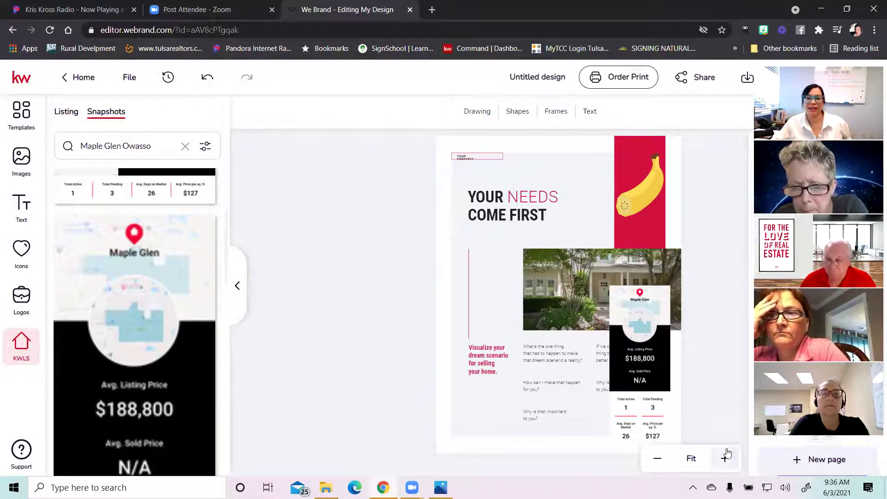
Open a side-panel tool from the left bar and scroll through its contents.
{"action": "left_click", "coordinate": [14, 361]}
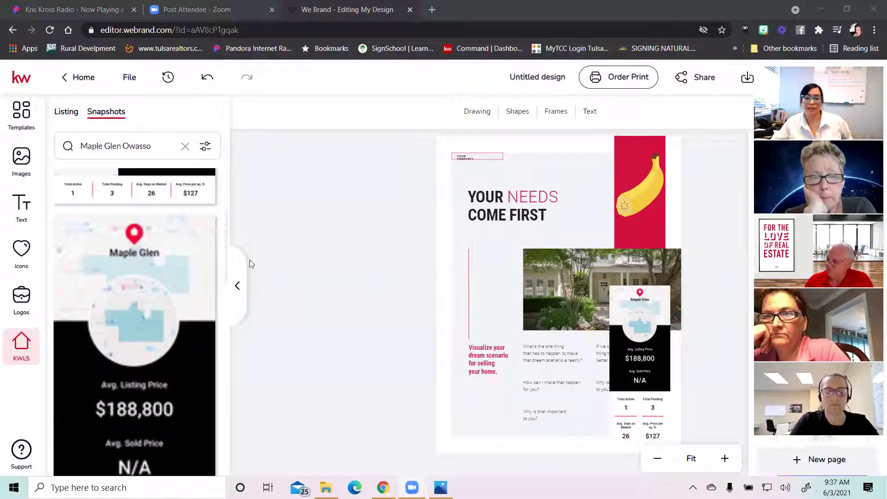
{"action": "mouse_move", "coordinate": [180, 252]}
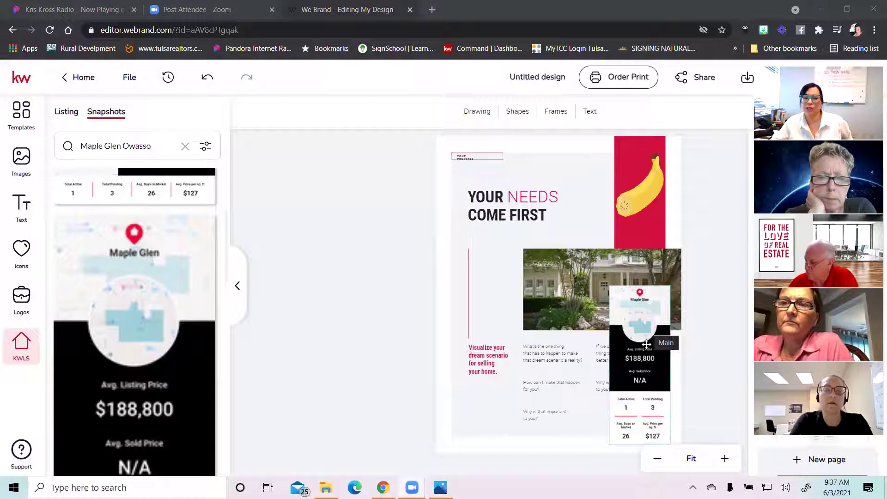
{"action": "scroll", "coordinate": [169, 268], "scroll_direction": "down", "scroll_amount": 5}
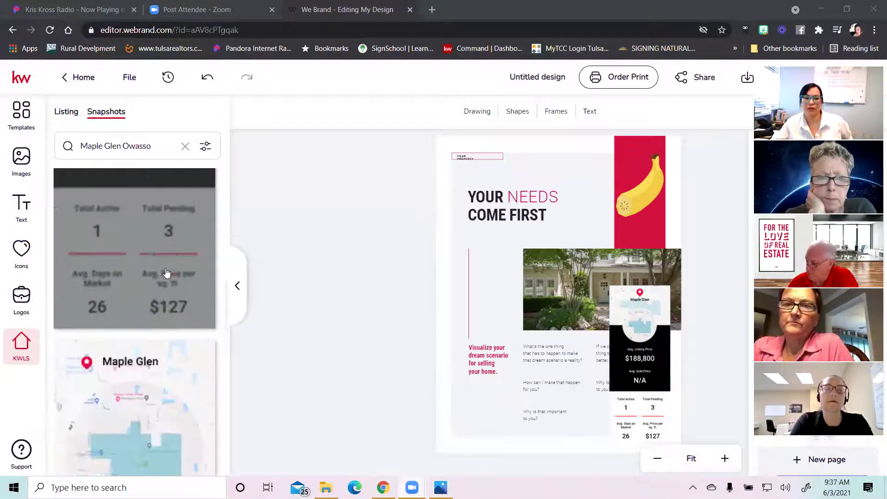
{"action": "scroll", "coordinate": [124, 324], "scroll_direction": "down", "scroll_amount": 6}
{"action": "scroll", "coordinate": [125, 325], "scroll_direction": "up", "scroll_amount": 3}
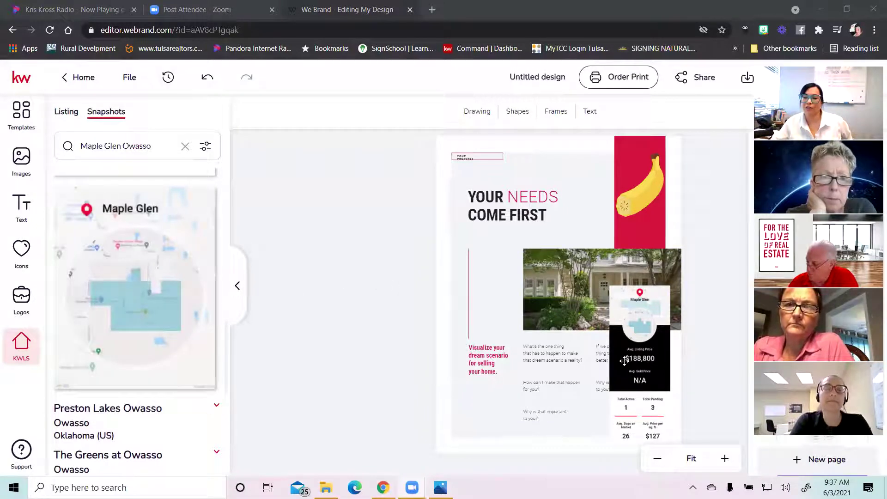
Delete the Maple Glen snapshot from the page and collapse the side panel.
{"action": "left_click", "coordinate": [637, 383]}
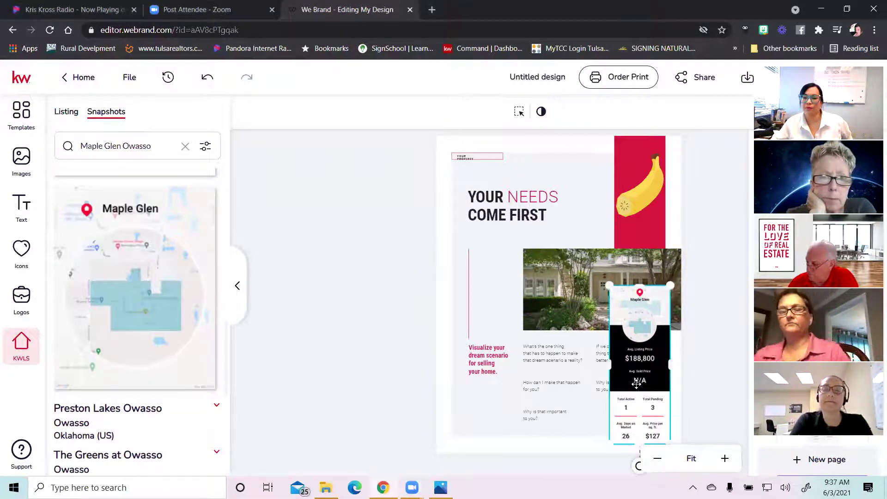
{"action": "key", "text": "Delete"}
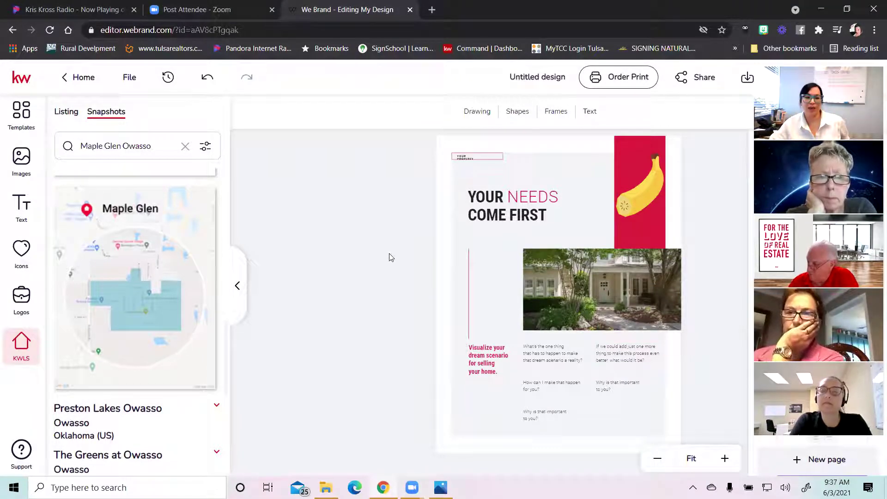
{"action": "left_click", "coordinate": [237, 286]}
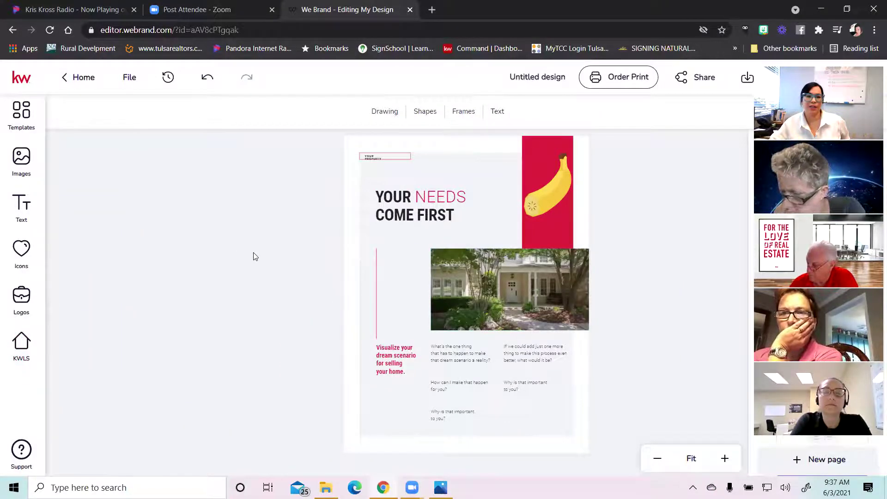
{"action": "left_click", "coordinate": [21, 113]}
{"action": "scroll", "coordinate": [193, 311], "scroll_direction": "down", "scroll_amount": 8}
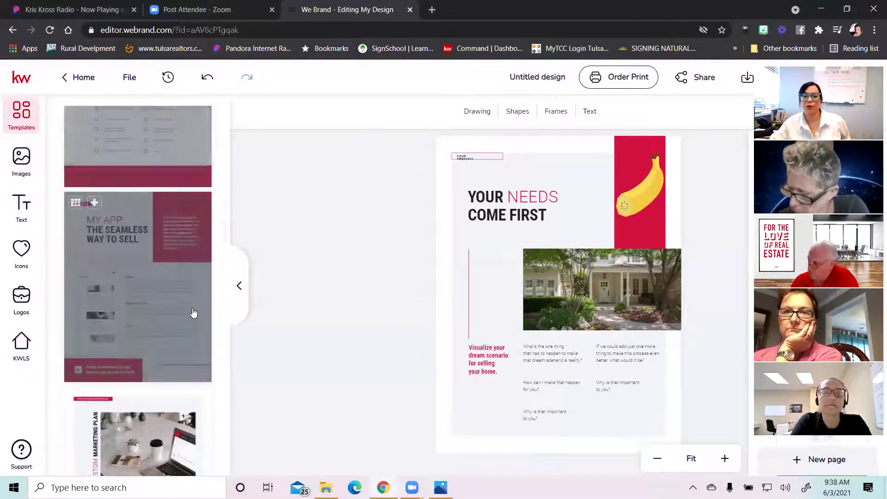
{"action": "scroll", "coordinate": [194, 313], "scroll_direction": "down", "scroll_amount": 1}
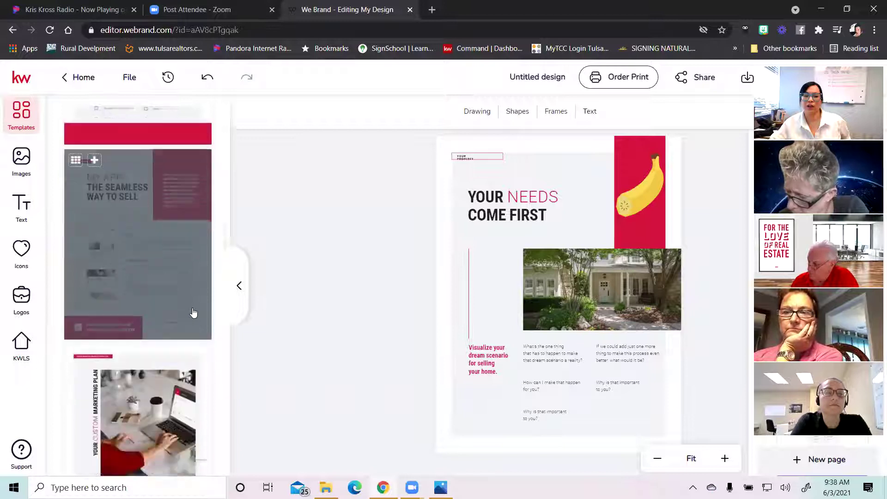
{"action": "scroll", "coordinate": [192, 313], "scroll_direction": "down", "scroll_amount": 3}
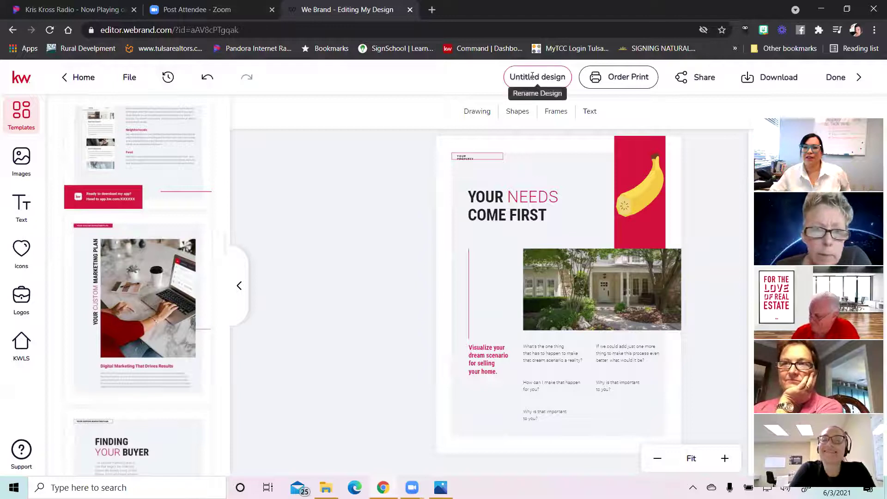
Check the Download options, then finish with Done and choose Save in the unsaved-changes dialog.
{"action": "left_click", "coordinate": [774, 80]}
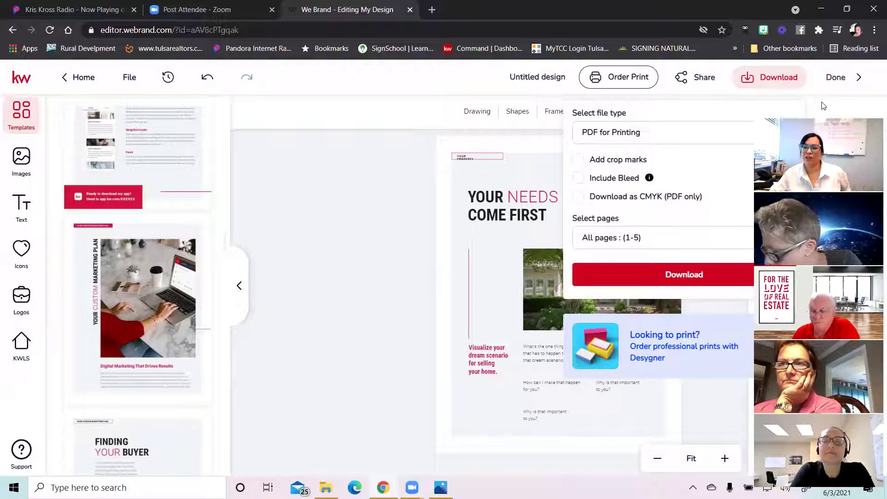
{"action": "left_click", "coordinate": [836, 79]}
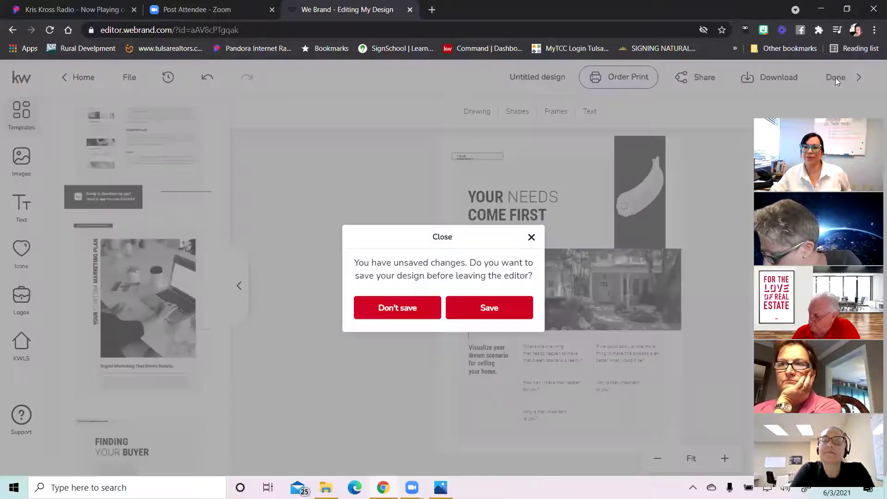
{"action": "left_click", "coordinate": [482, 308]}
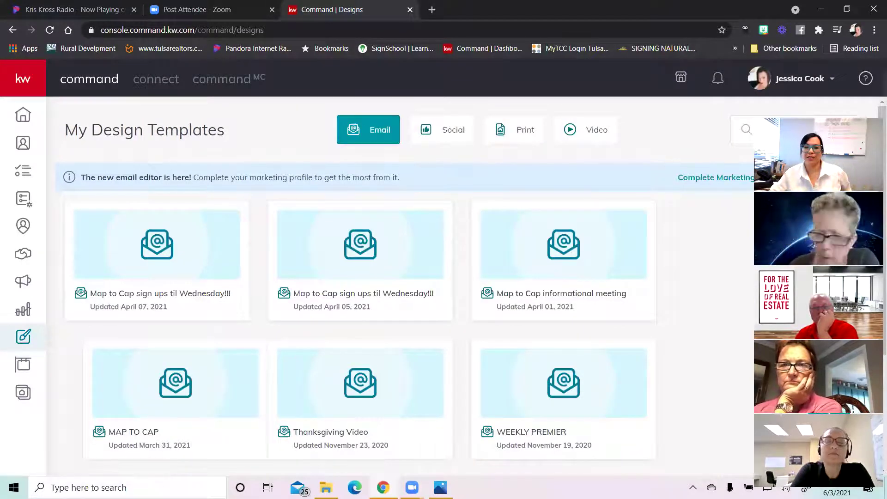
Create a new Print design in KW Command and continue to the print template catalogue.
{"action": "left_click", "coordinate": [837, 413]}
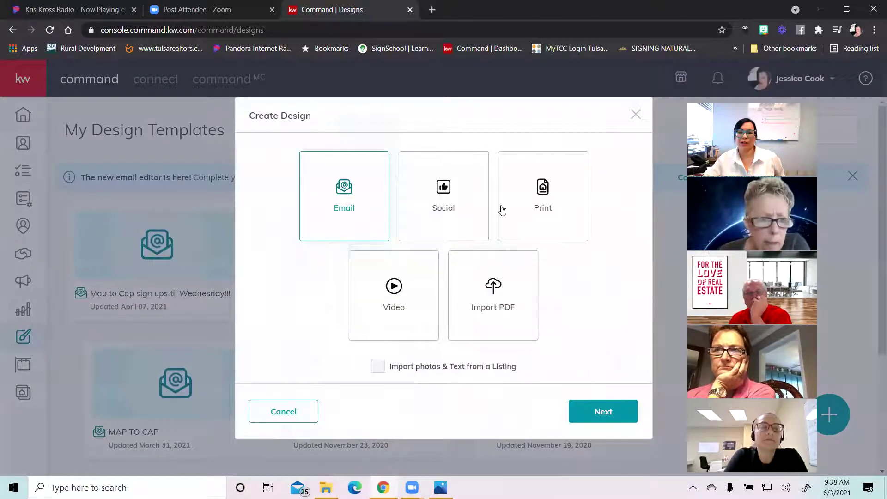
{"action": "left_click", "coordinate": [540, 204]}
{"action": "left_click", "coordinate": [603, 411]}
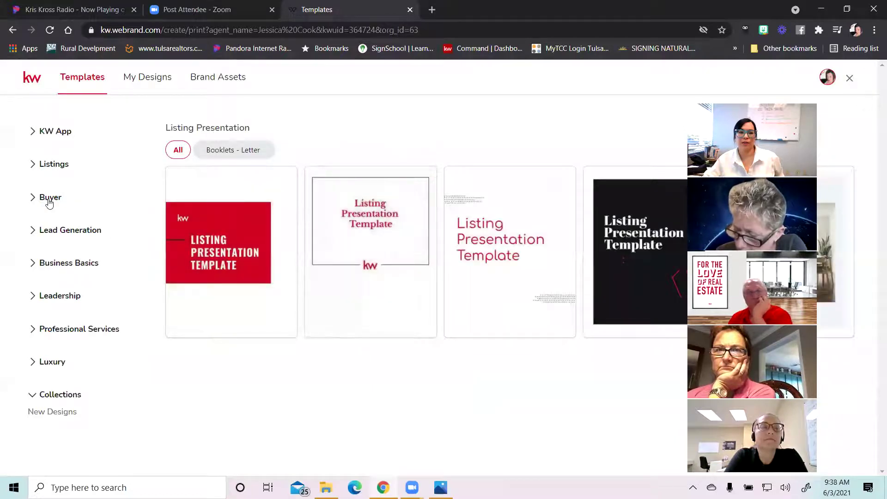
Open Buyer > Buyer Presentation to browse the 'Your Guide To Homeownership' booklet templates.
{"action": "left_click", "coordinate": [50, 199]}
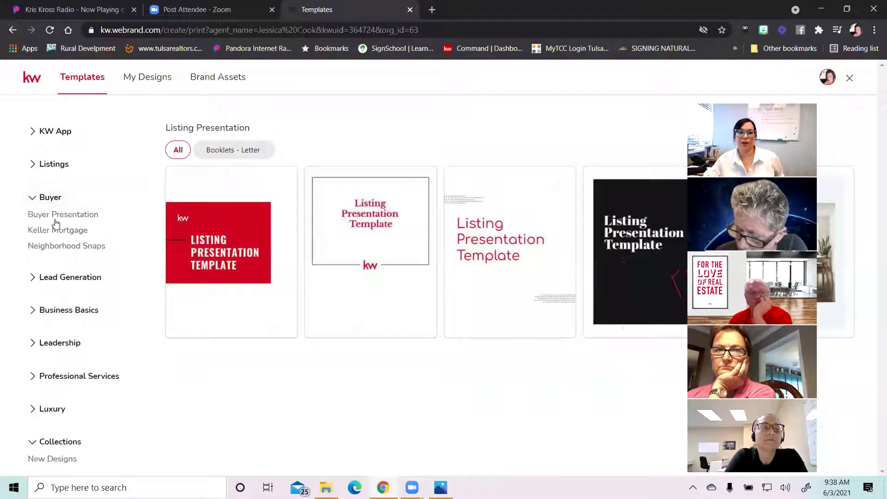
{"action": "left_click", "coordinate": [61, 220]}
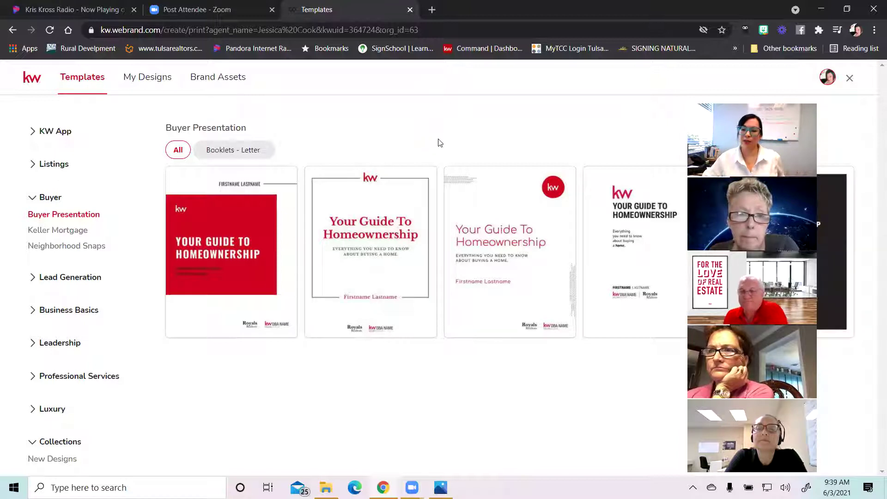
{"action": "mouse_move", "coordinate": [499, 185]}
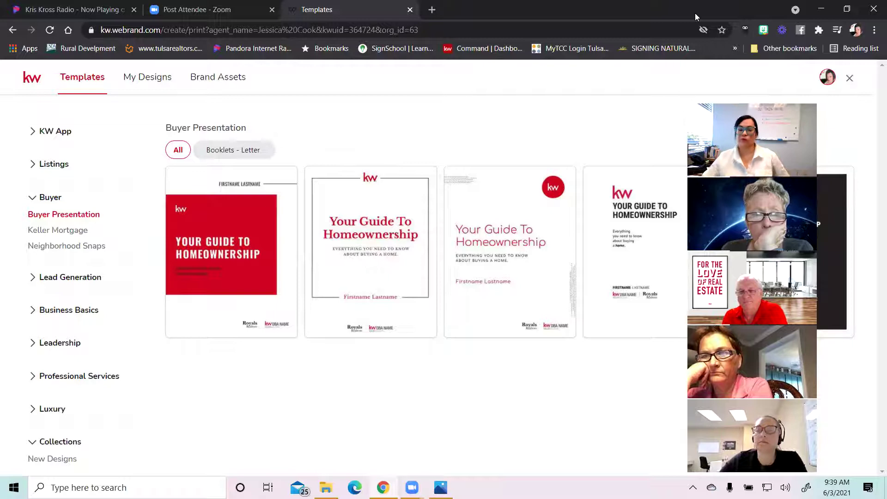
{"action": "mouse_move", "coordinate": [418, 209]}
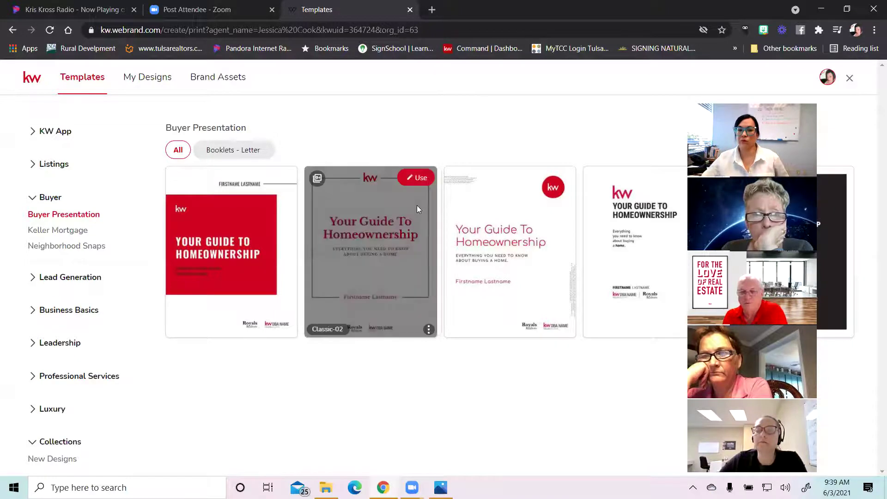
Start a new design from the Classic-02 'Your Guide To Homeownership' booklet and browse its page templates.
{"action": "left_click", "coordinate": [413, 178]}
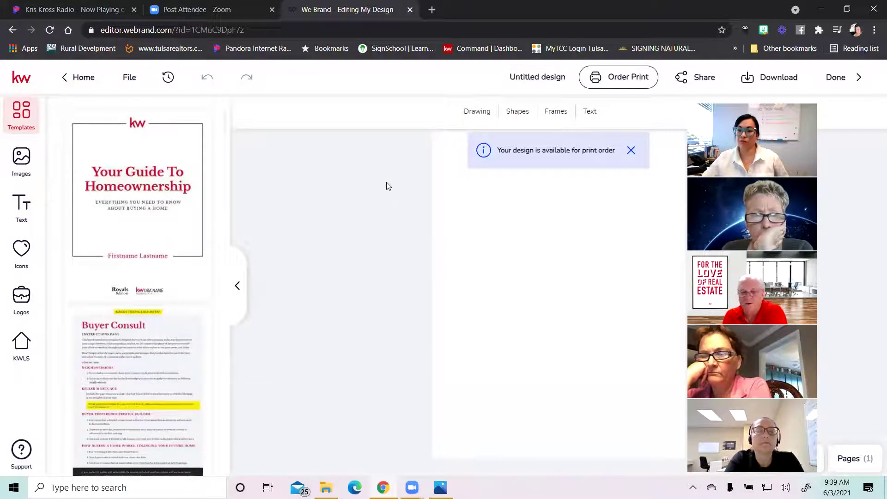
{"action": "scroll", "coordinate": [184, 283], "scroll_direction": "down", "scroll_amount": 2}
{"action": "scroll", "coordinate": [185, 283], "scroll_direction": "down", "scroll_amount": 6}
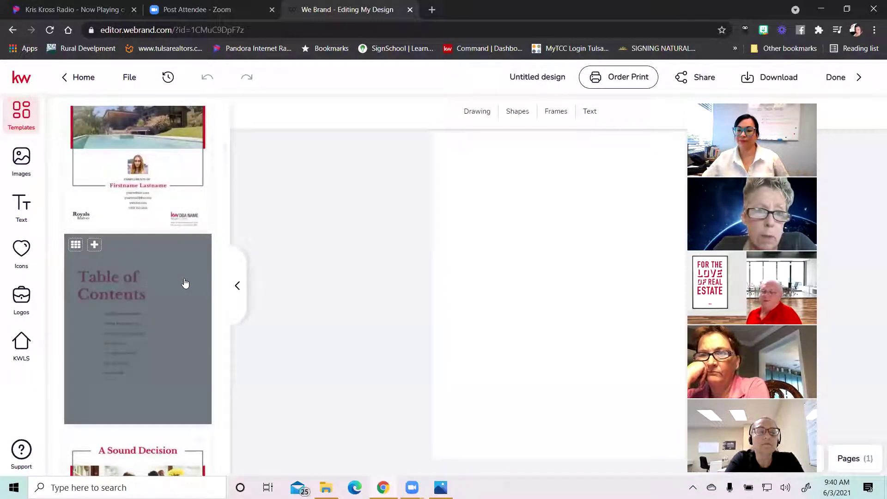
{"action": "scroll", "coordinate": [185, 283], "scroll_direction": "down", "scroll_amount": 10}
{"action": "scroll", "coordinate": [185, 283], "scroll_direction": "down", "scroll_amount": 8}
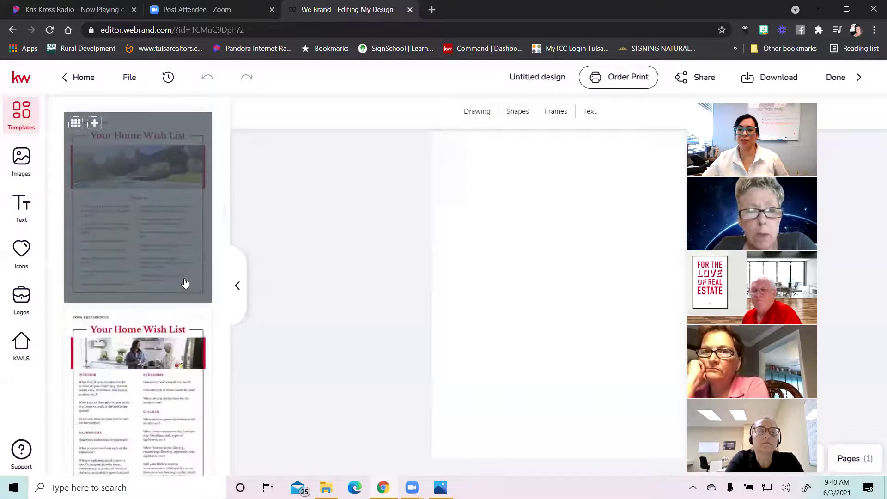
{"action": "scroll", "coordinate": [185, 283], "scroll_direction": "up", "scroll_amount": 10}
{"action": "scroll", "coordinate": [185, 283], "scroll_direction": "up", "scroll_amount": 4}
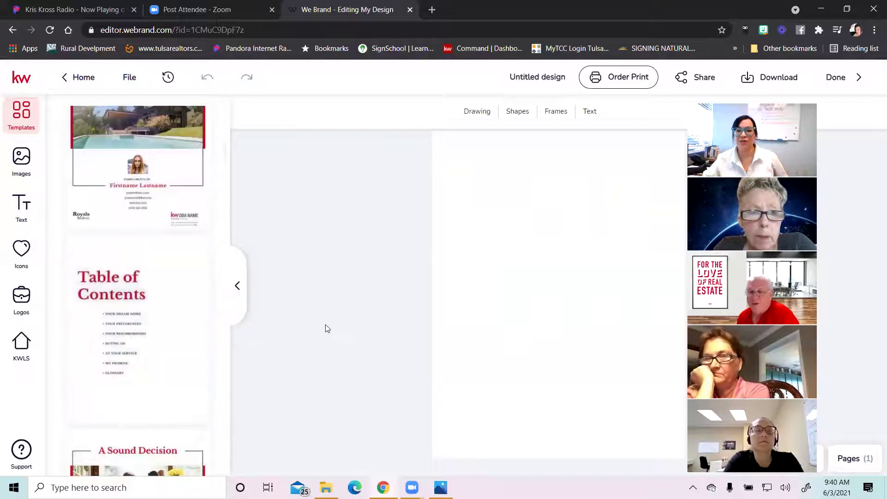
Add a Table of Contents page and delete its title and bullet list.
{"action": "left_click", "coordinate": [94, 244]}
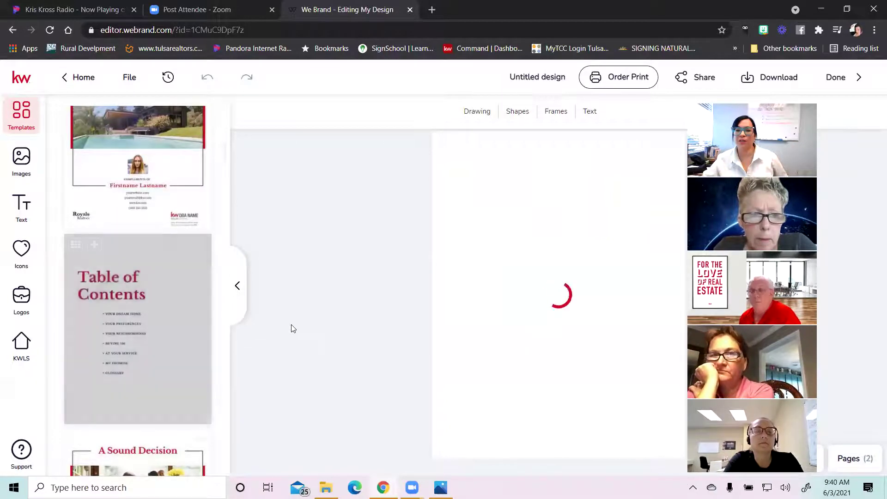
{"action": "left_click", "coordinate": [489, 233]}
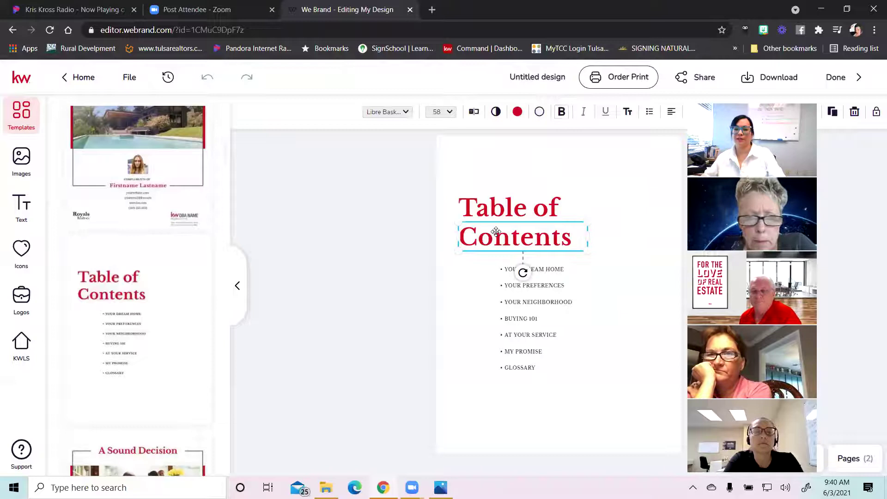
{"action": "key", "text": "Delete"}
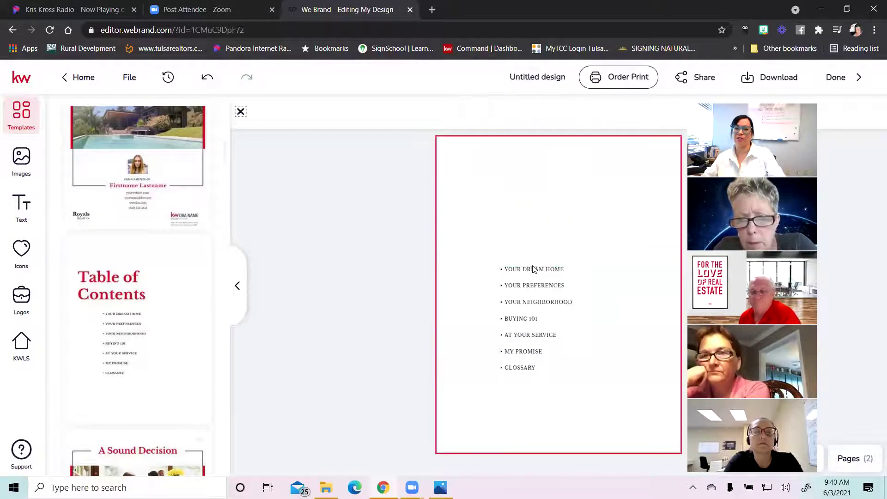
{"action": "key", "text": "Delete"}
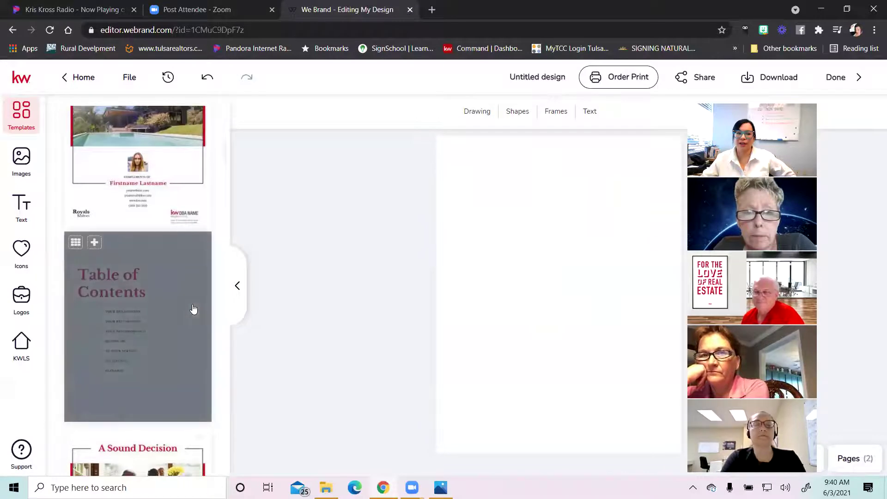
Browse down to the Your Home Wish List templates and stop the Zoom screen share.
{"action": "scroll", "coordinate": [203, 309], "scroll_direction": "down", "scroll_amount": 10}
{"action": "scroll", "coordinate": [193, 309], "scroll_direction": "down", "scroll_amount": 8}
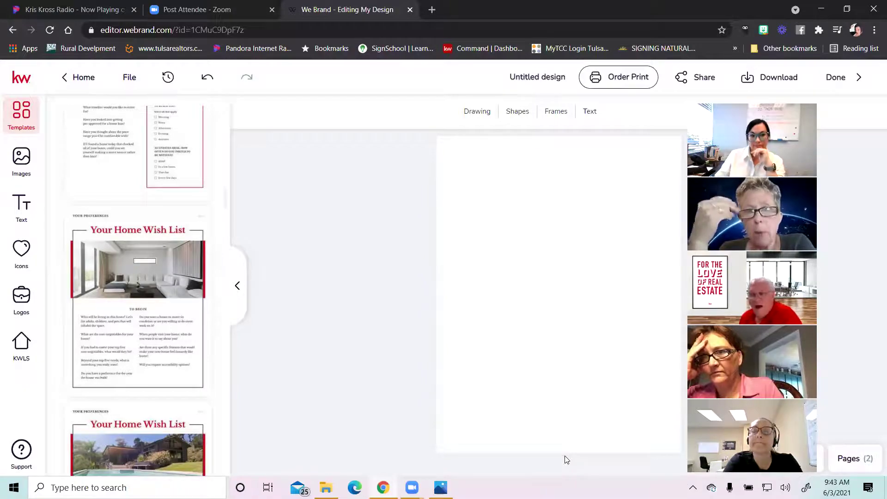
{"action": "key", "text": "alt+s"}
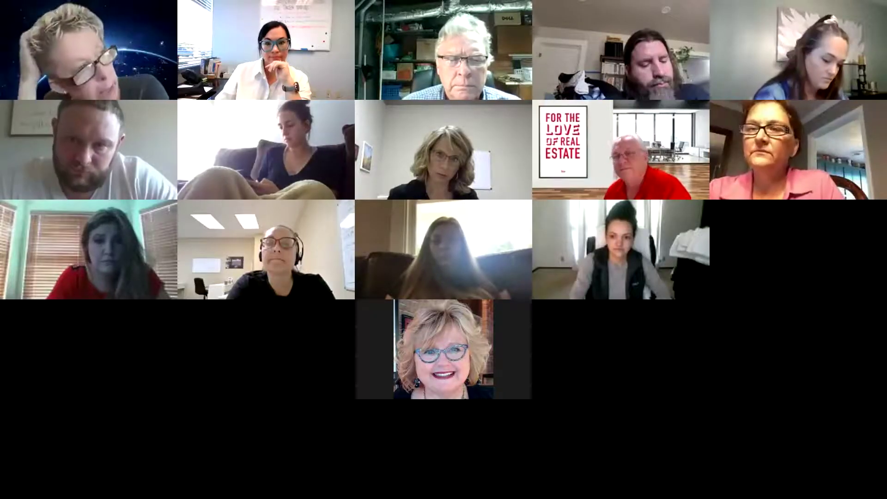